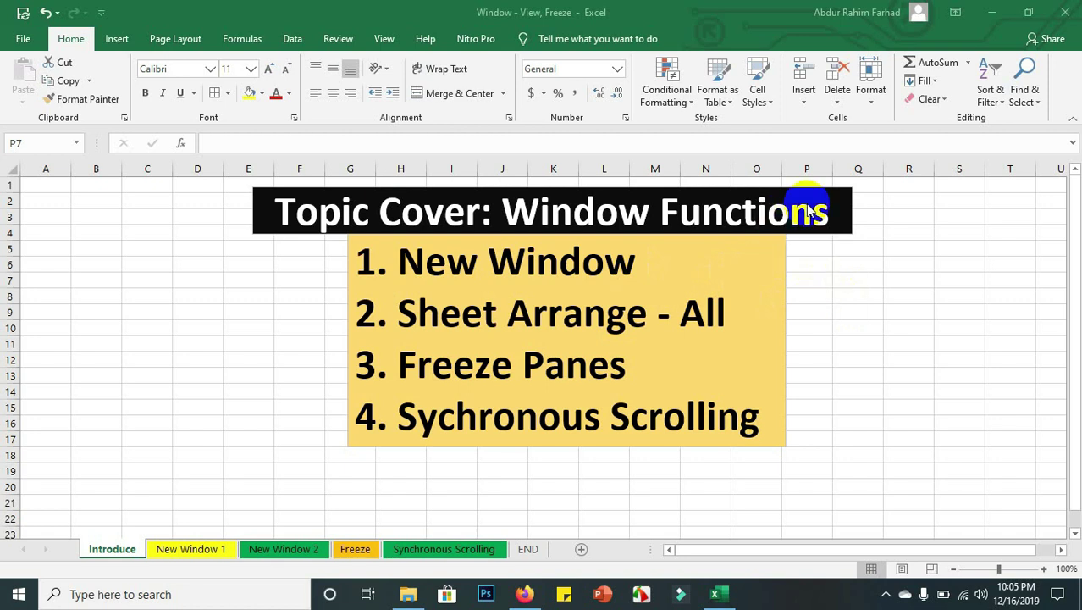
# Step: Show the View tab and switch to the New Window 1 sheet with the marks table
pyautogui.click(386, 40)
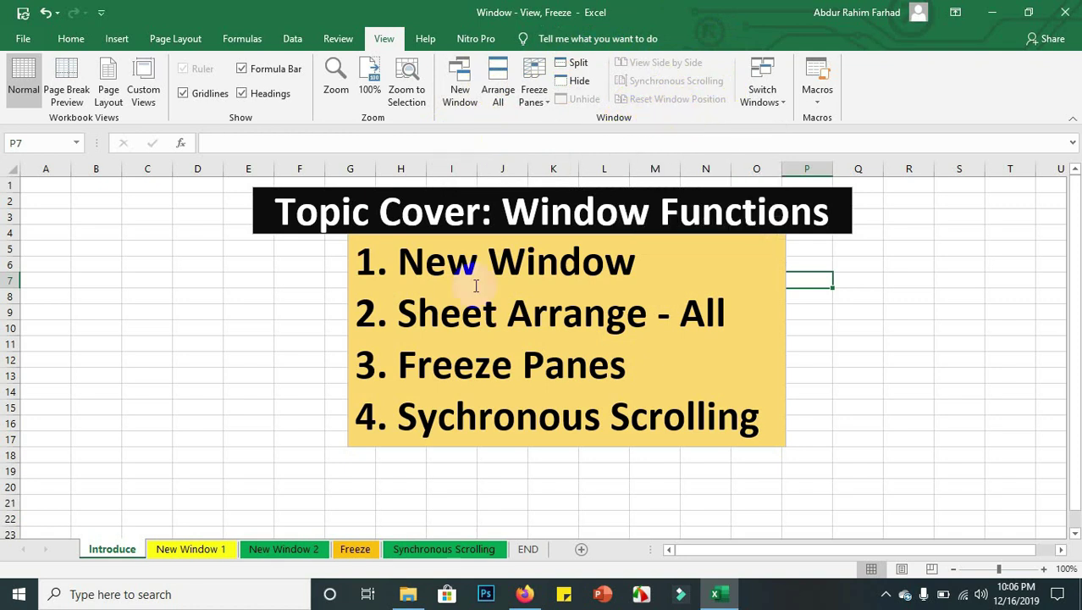
pyautogui.click(204, 552)
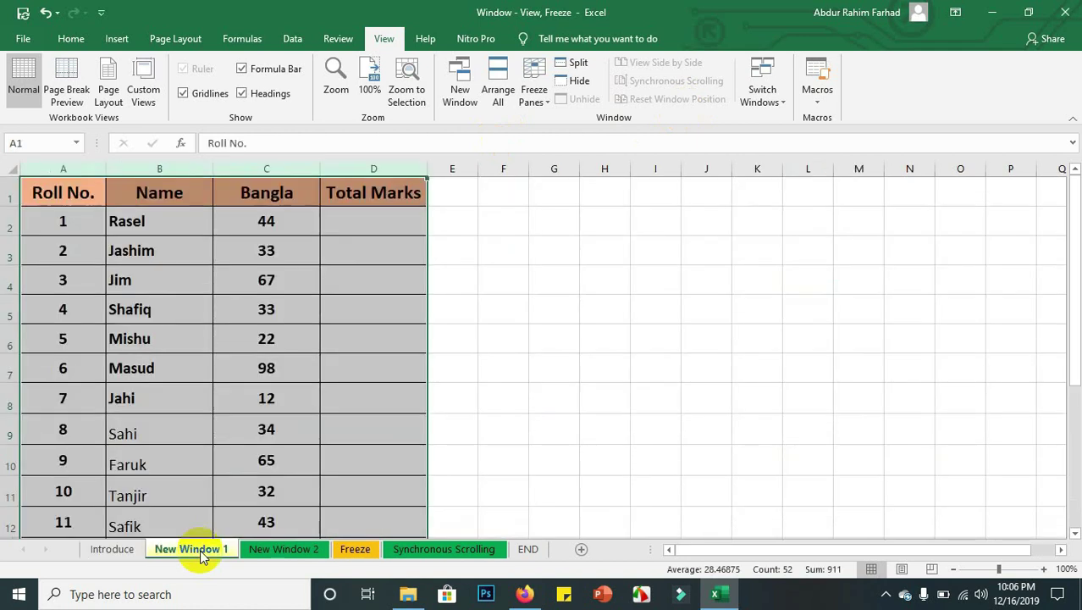
pyautogui.click(278, 460)
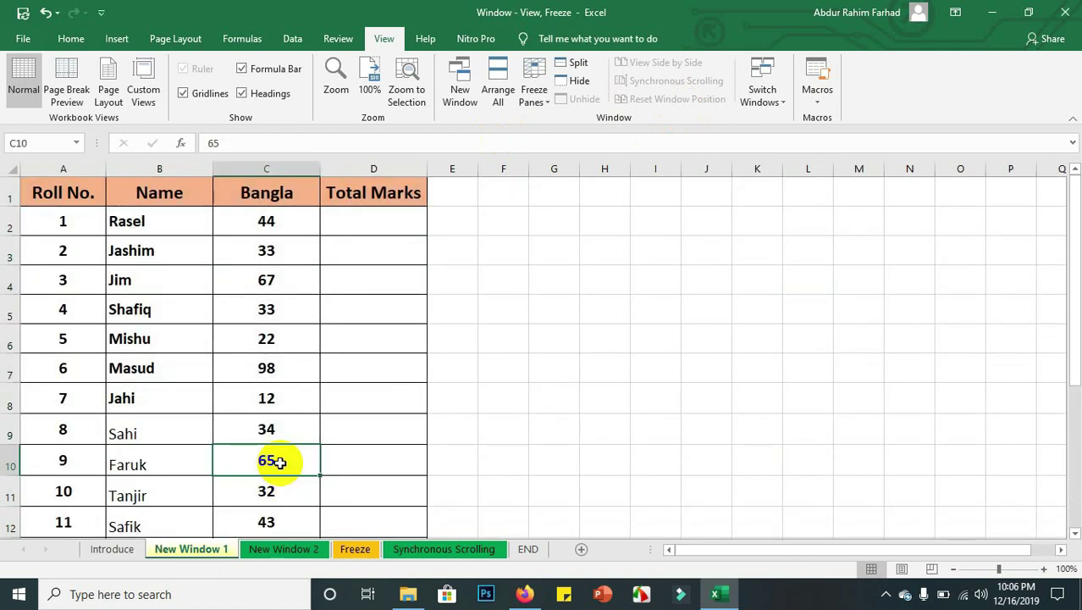
pyautogui.click(460, 93)
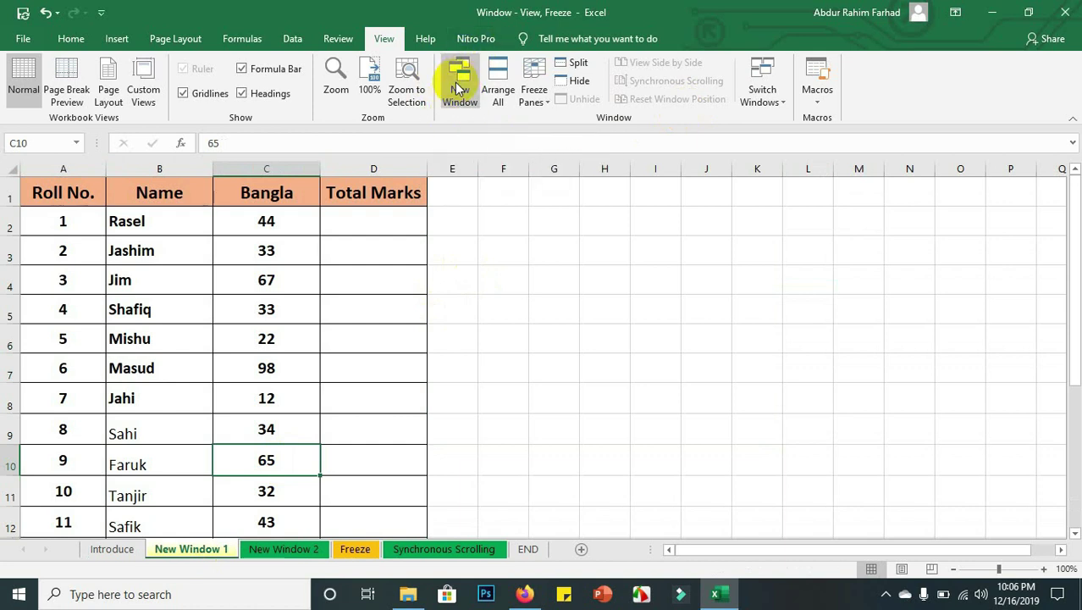
pyautogui.click(281, 549)
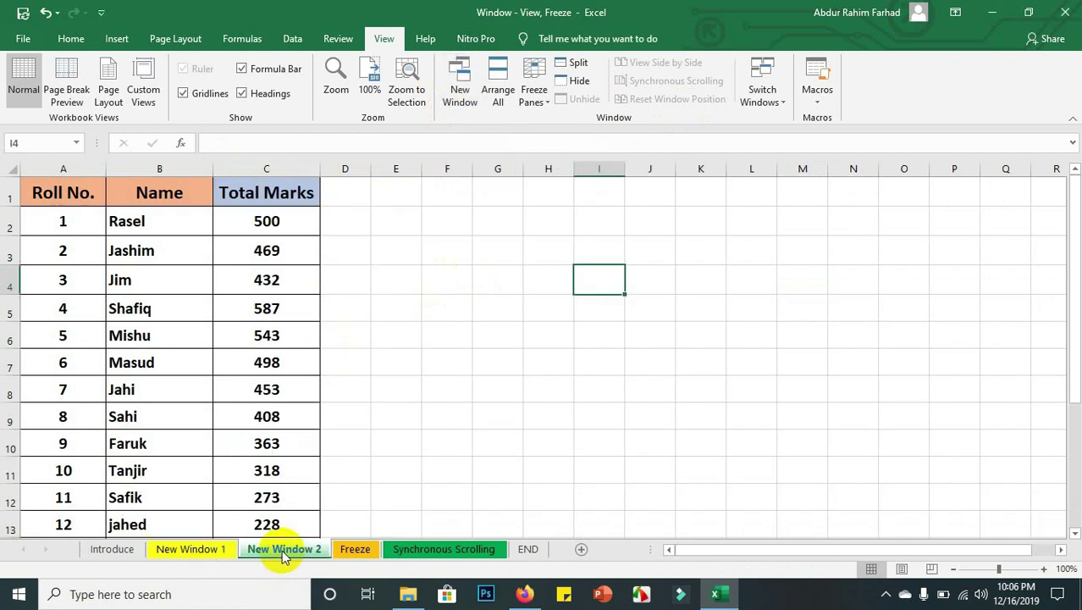
pyautogui.click(211, 548)
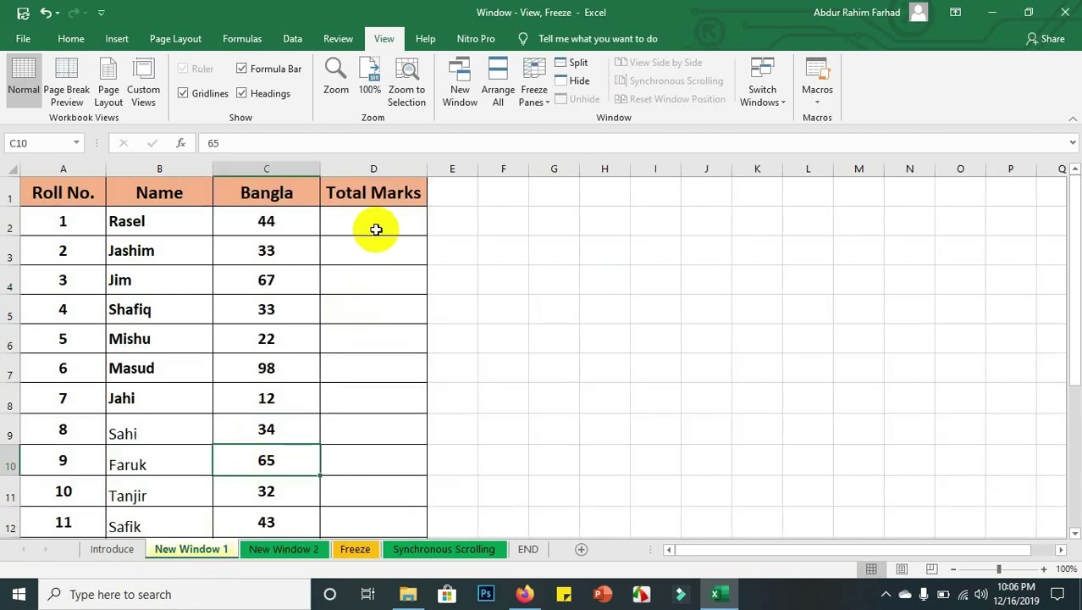
pyautogui.click(377, 231)
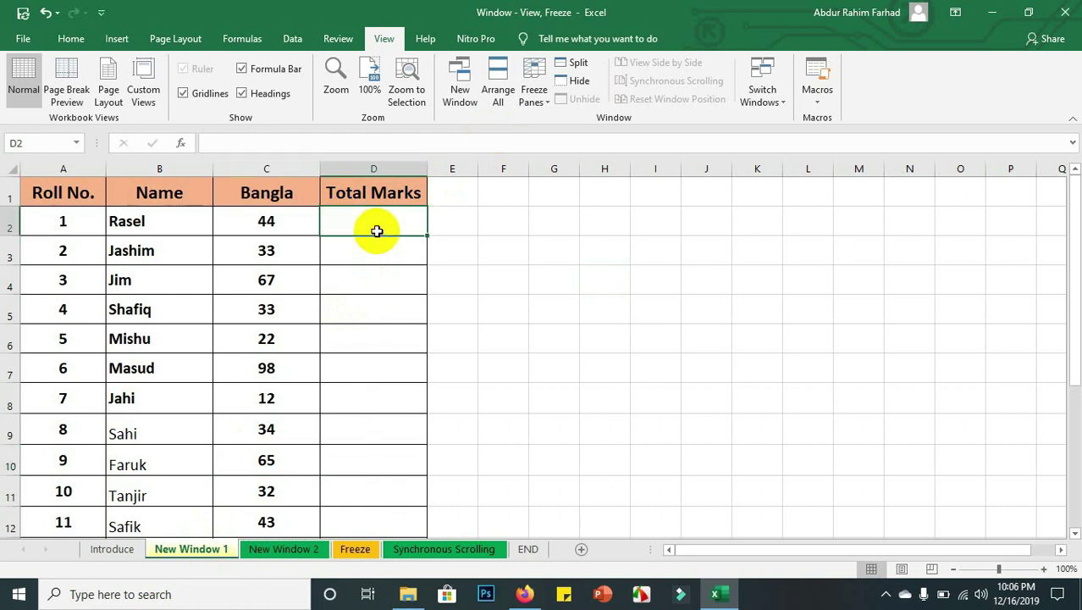
pyautogui.click(470, 73)
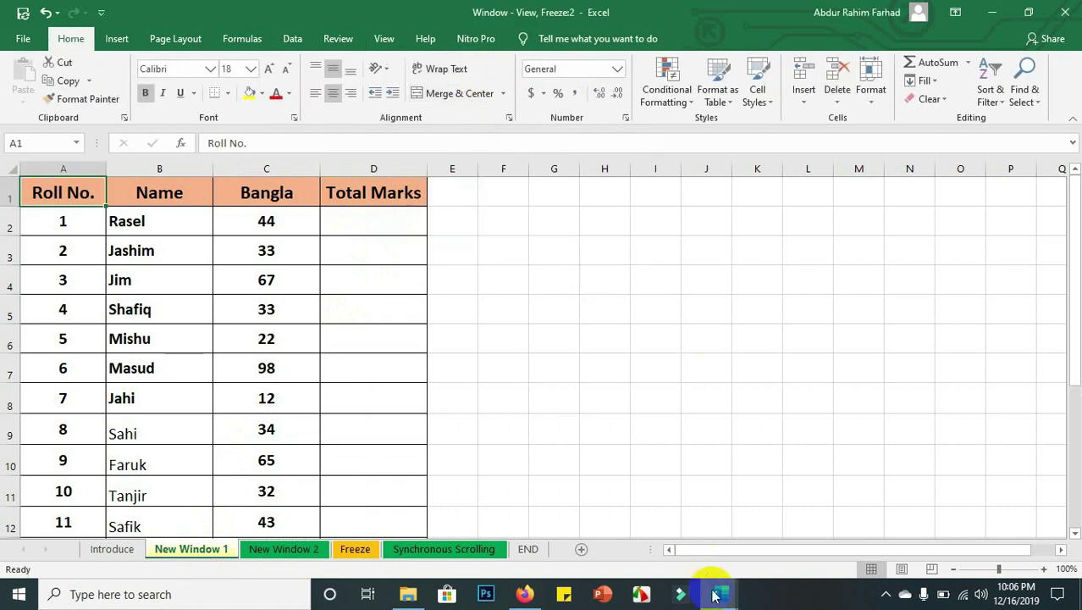
pyautogui.moveTo(715, 594)
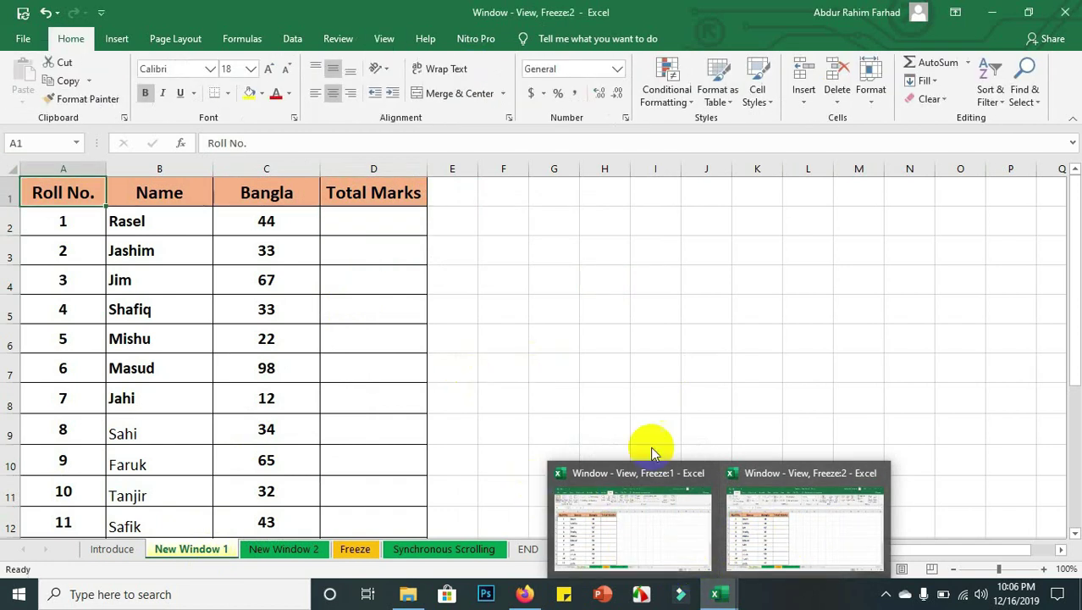
# Step: Show the New Window 2 sheet in the first window, then open Arrange All from the second window
pyautogui.click(815, 417)
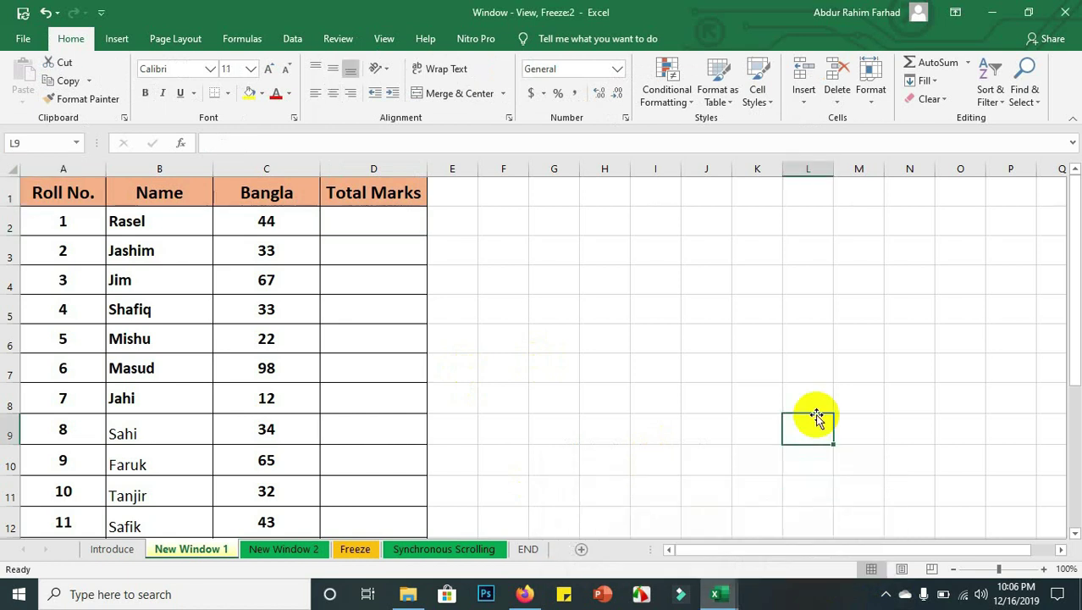
pyautogui.hotkey('alt', 'Tab')
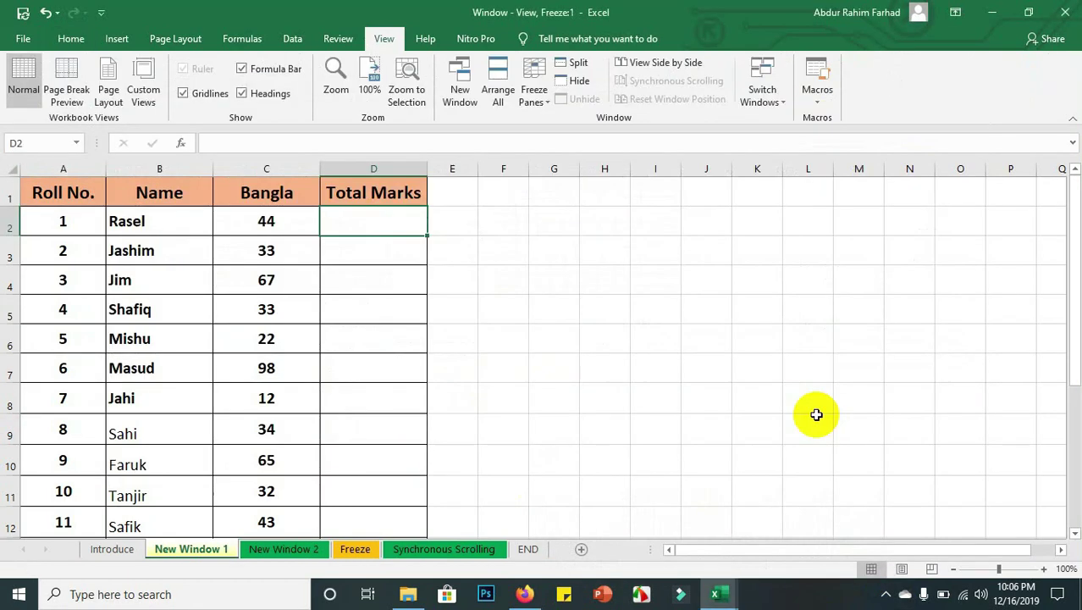
pyautogui.hotkey('alt', 'Tab')
pyautogui.hotkey('alt', 'Tab')
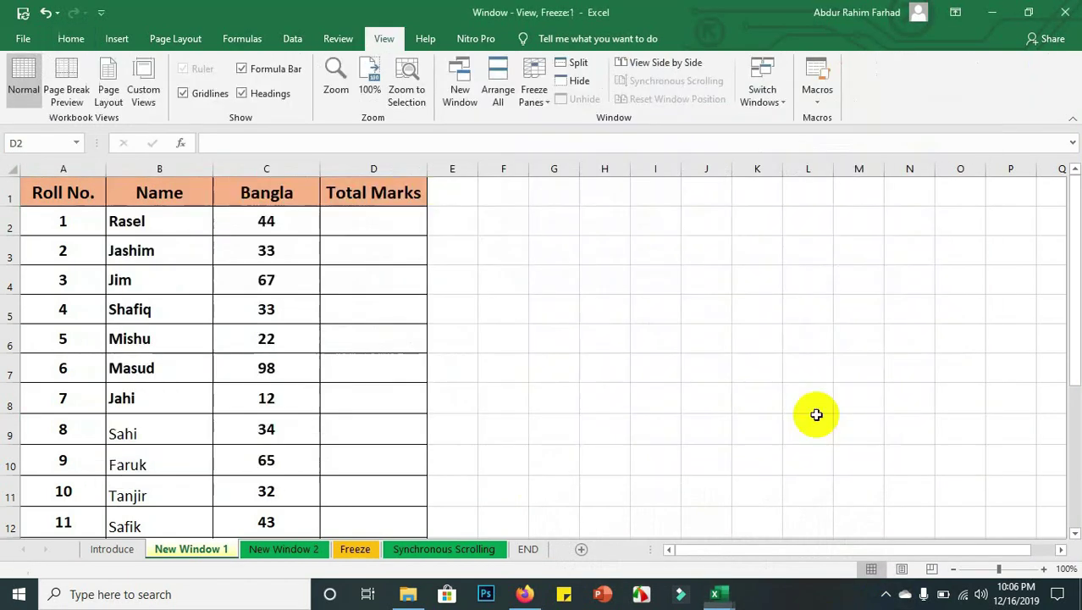
pyautogui.click(292, 552)
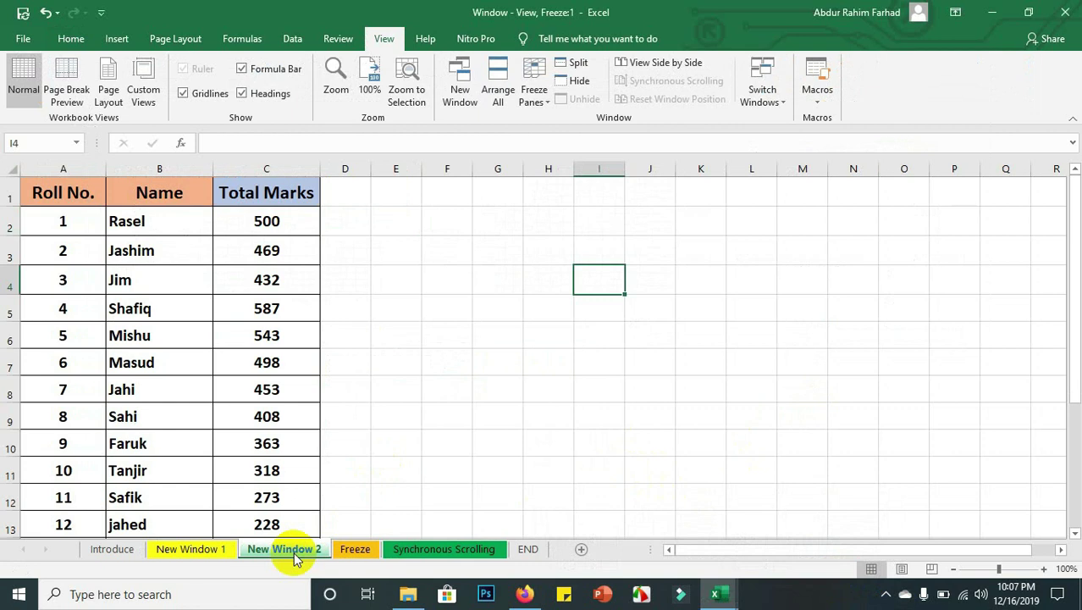
pyautogui.hotkey('alt', 'Tab')
pyautogui.hotkey('alt', 'Tab')
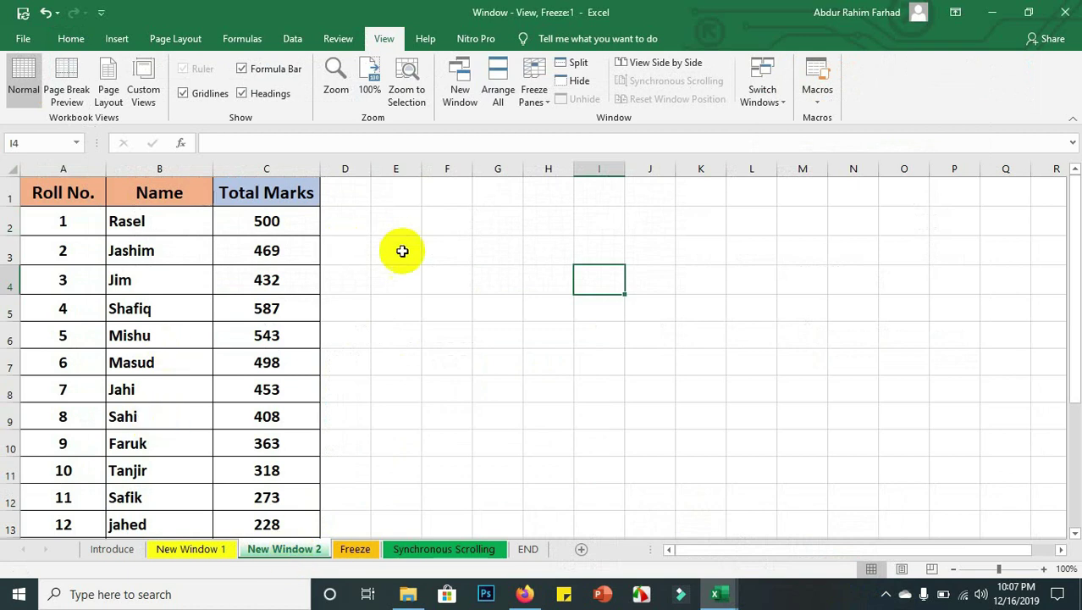
pyautogui.click(500, 100)
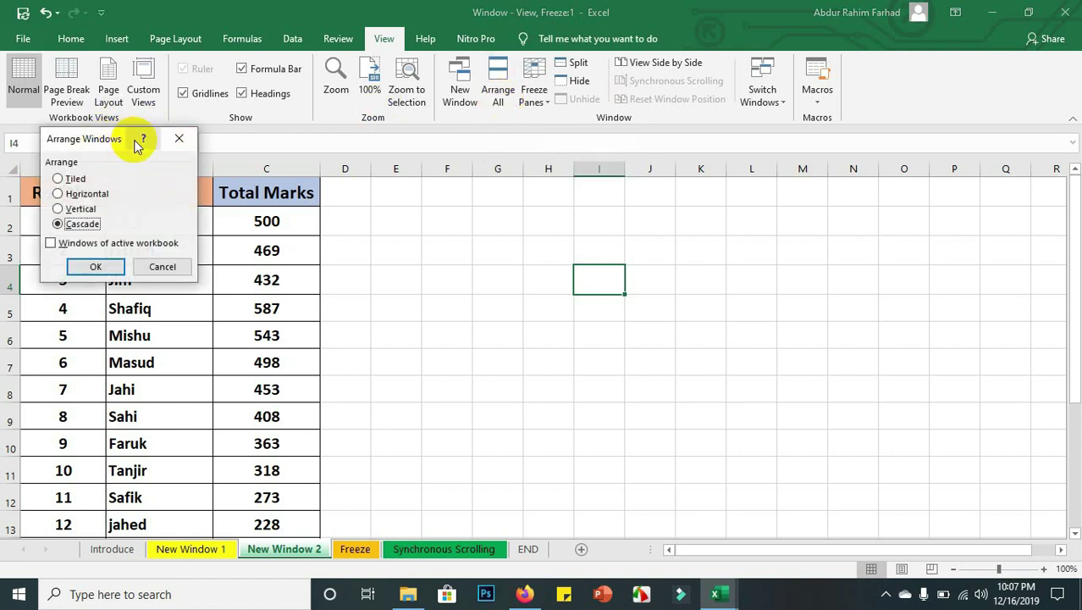
# Step: Move the Arrange Windows dialog aside and arrange the two windows Tiled
pyautogui.moveTo(123, 145); pyautogui.dragTo(525, 195)
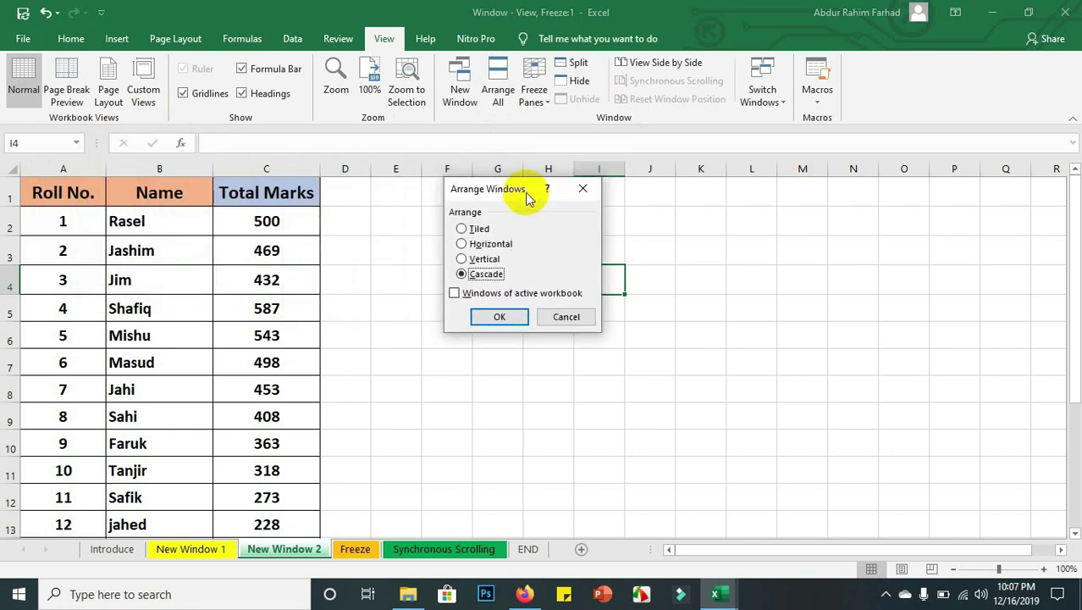
pyautogui.click(462, 229)
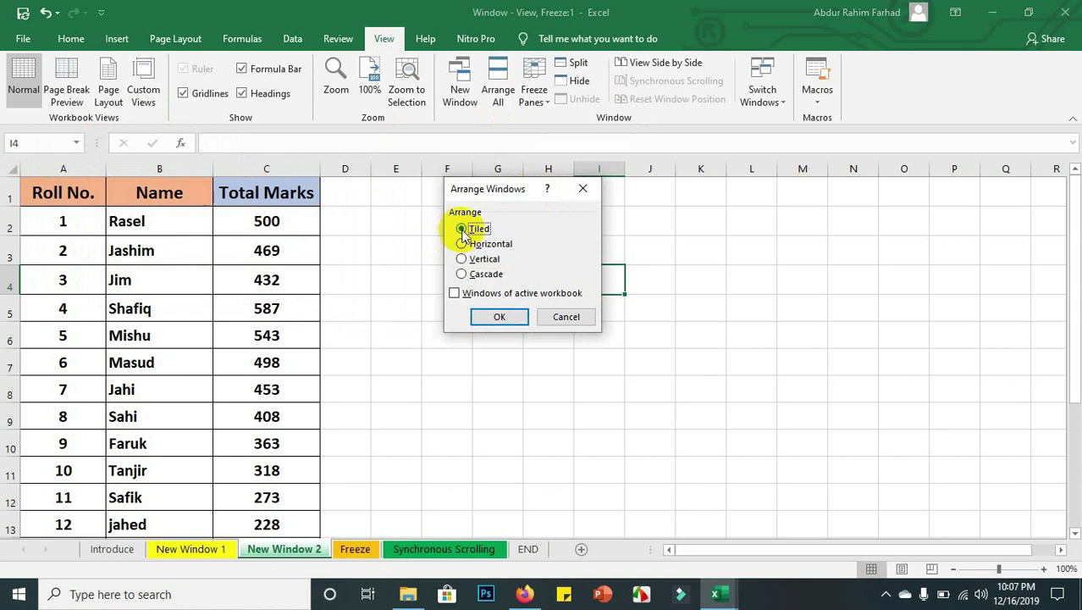
pyautogui.click(498, 314)
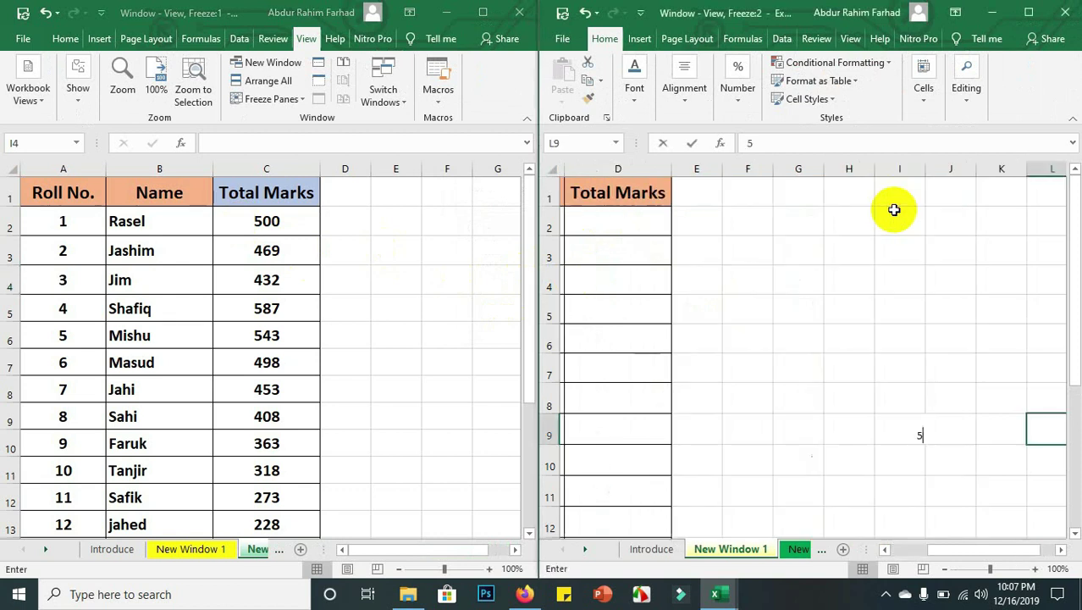
# Step: Enter Total Marks 500 in D2 and 469 in D3, then pick Horizontal in Arrange Windows
pyautogui.click(937, 227)
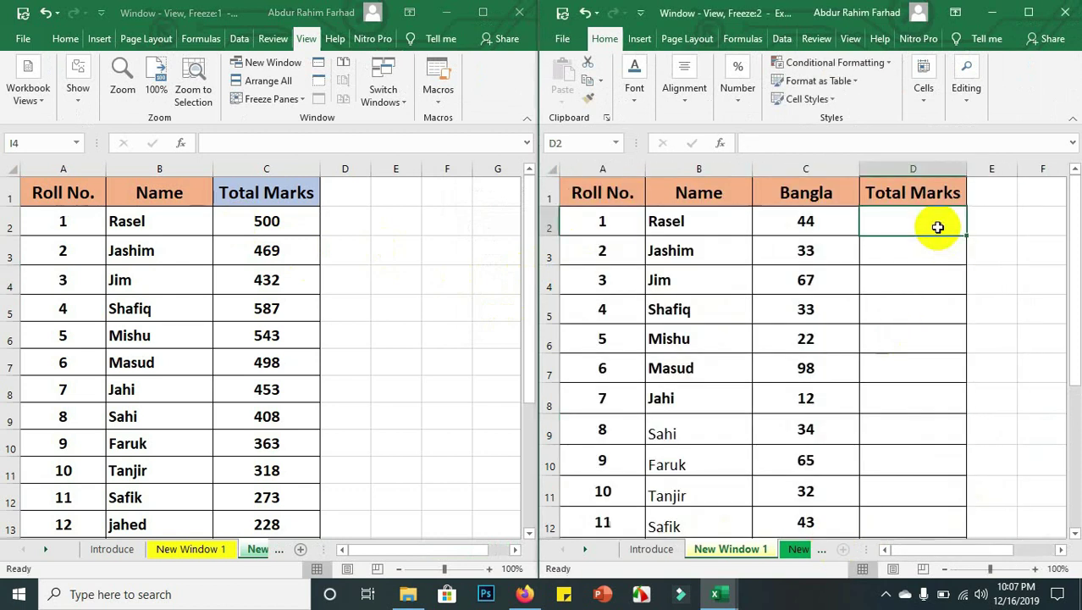
pyautogui.write('500')
pyautogui.press('Return')
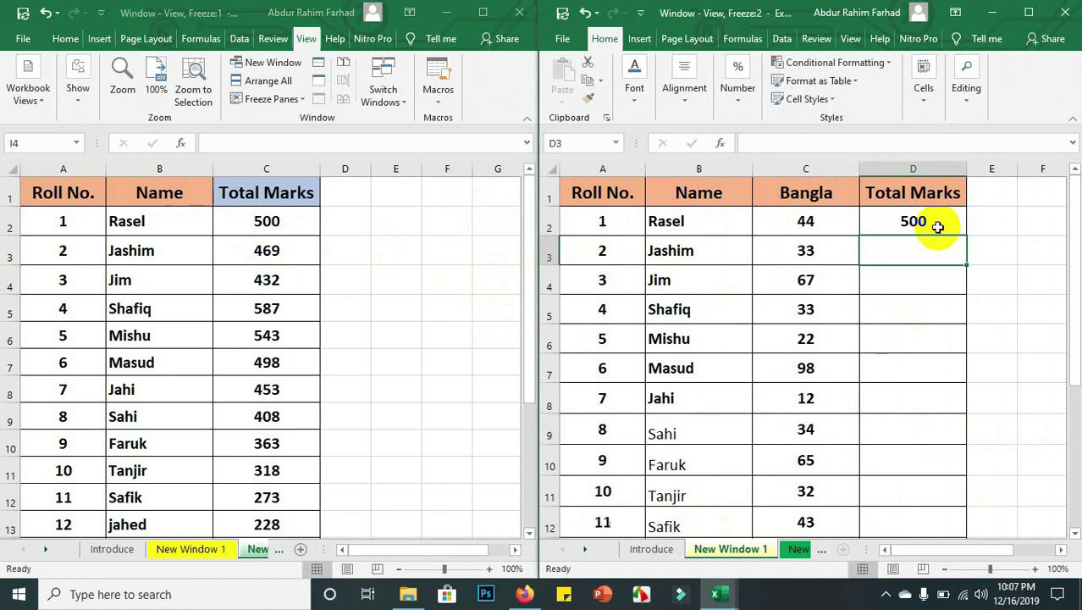
pyautogui.write('469')
pyautogui.press('Return')
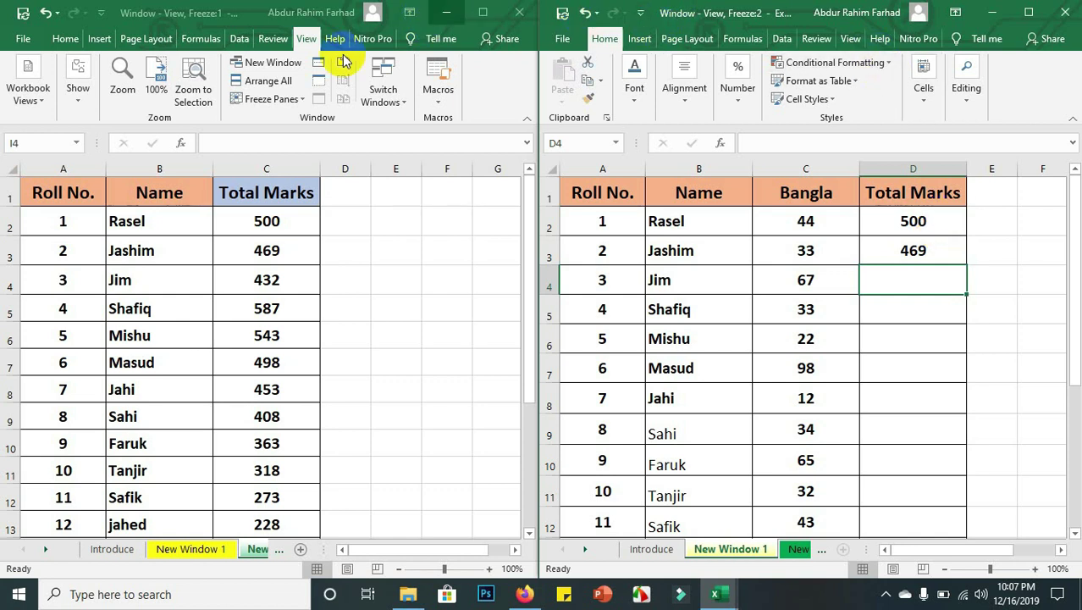
pyautogui.click(284, 81)
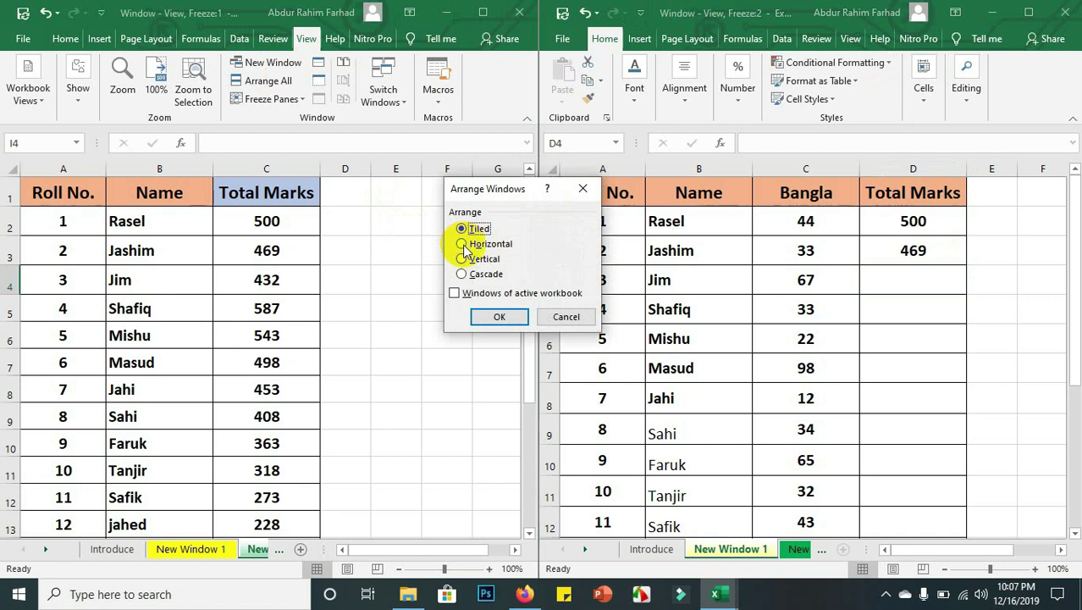
pyautogui.click(462, 244)
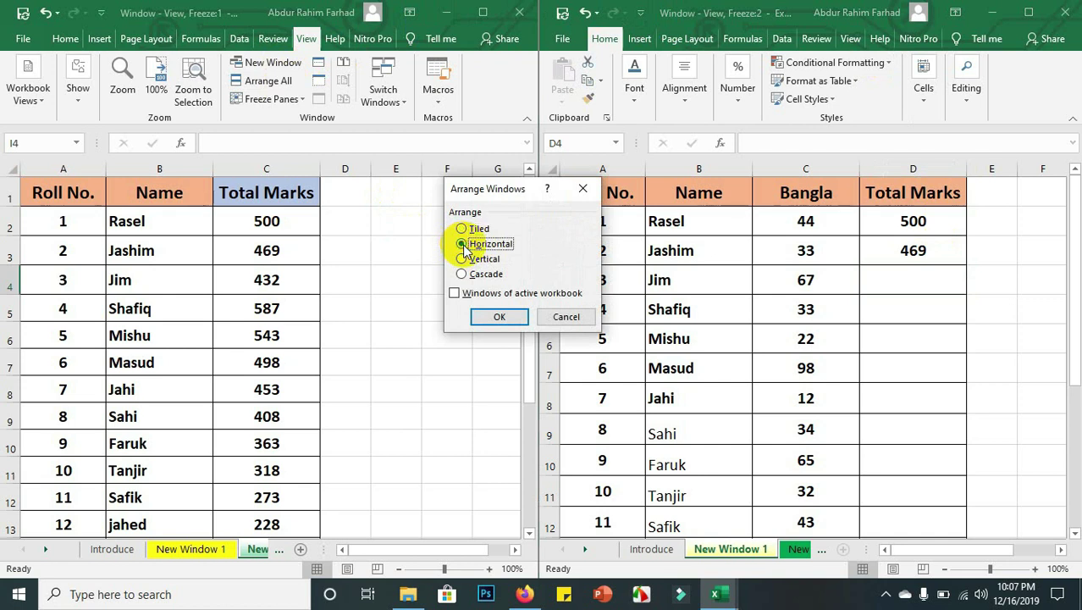
# Step: Arrange the two workbook windows Horizontal, then Vertical, then Cascade
pyautogui.click(512, 319)
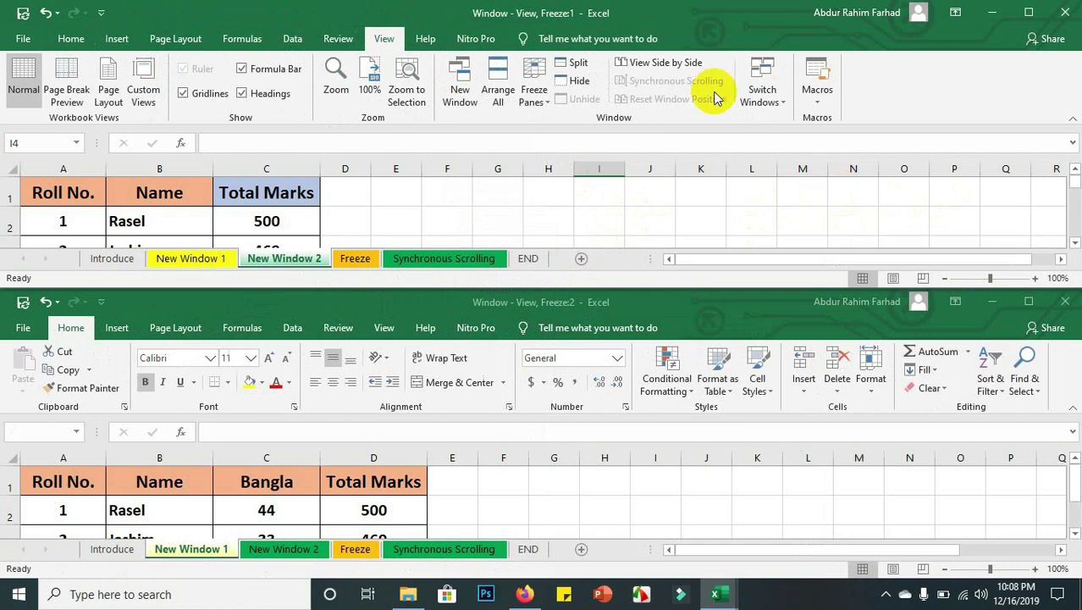
pyautogui.click(499, 95)
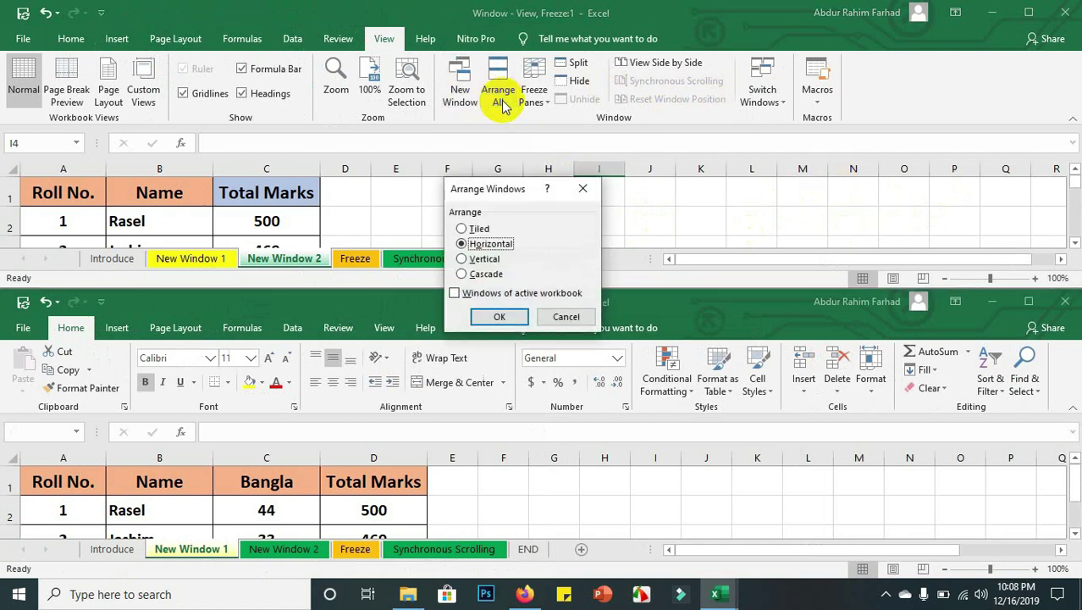
pyautogui.click(465, 261)
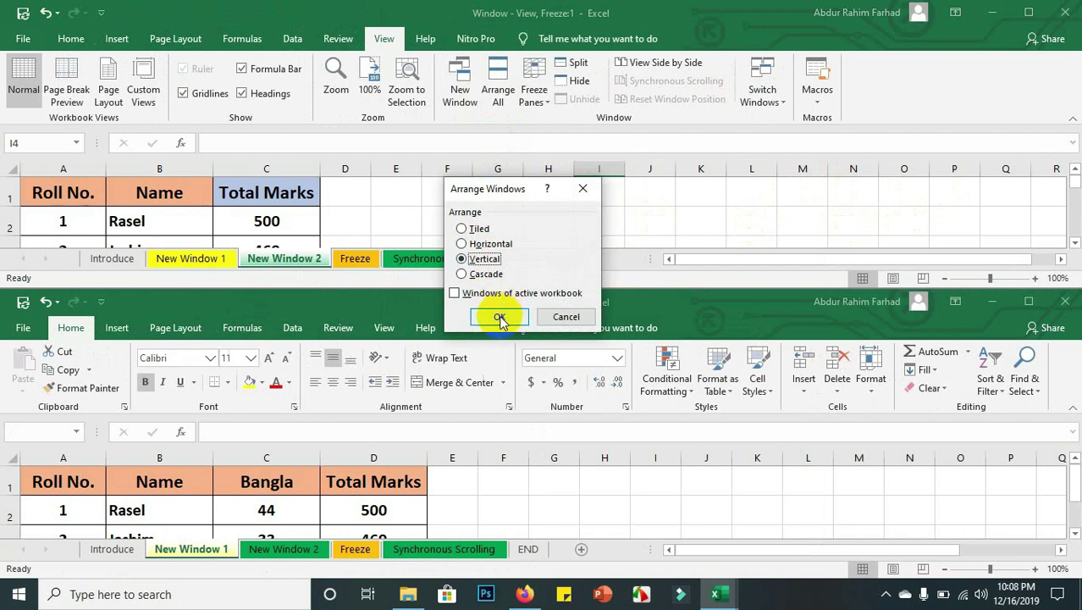
pyautogui.click(498, 317)
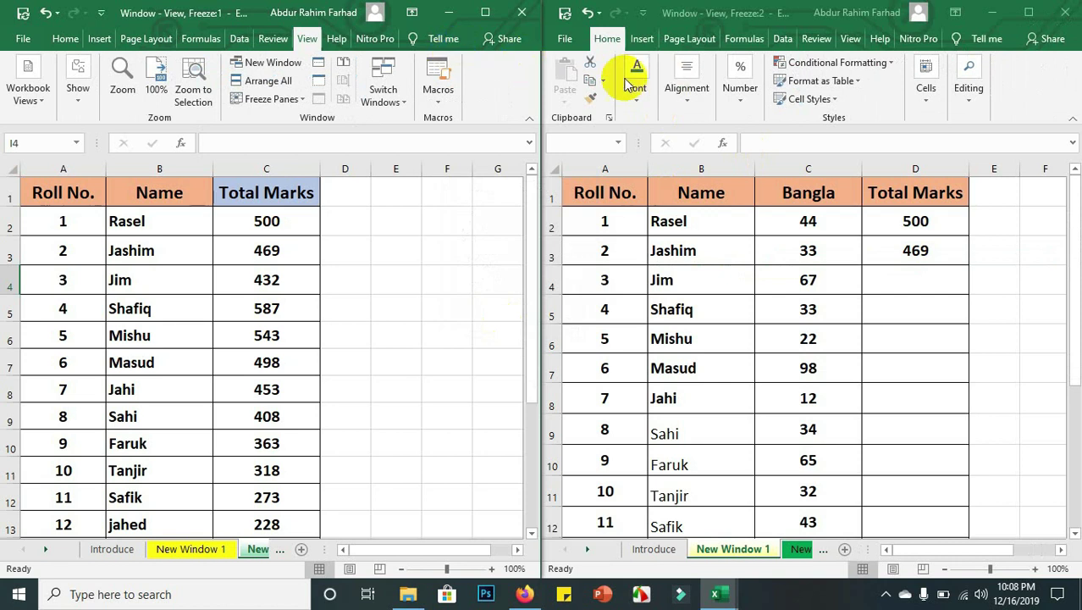
pyautogui.click(278, 83)
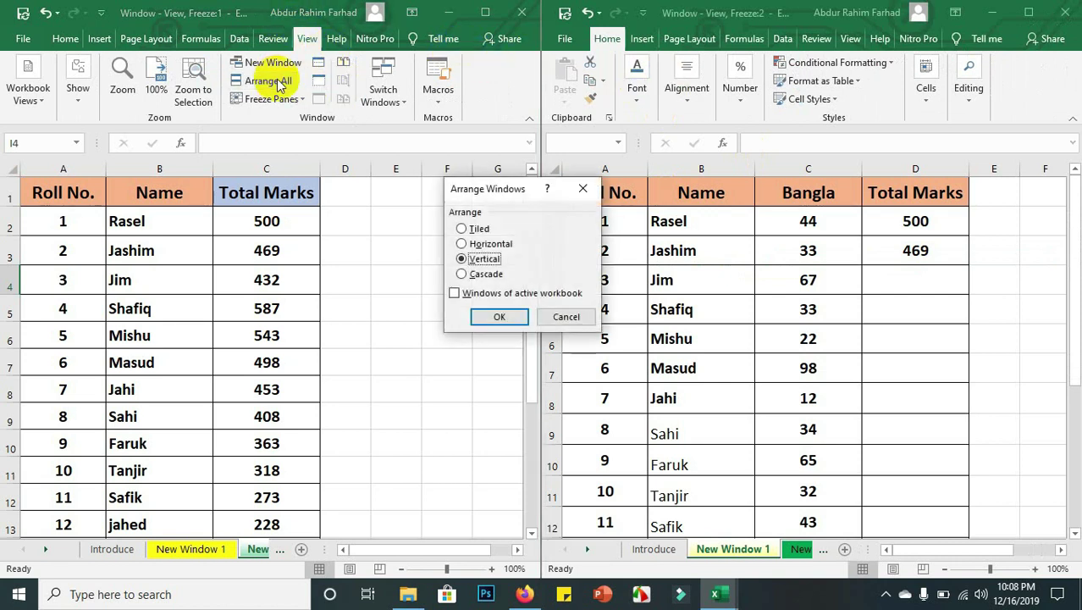
pyautogui.click(499, 317)
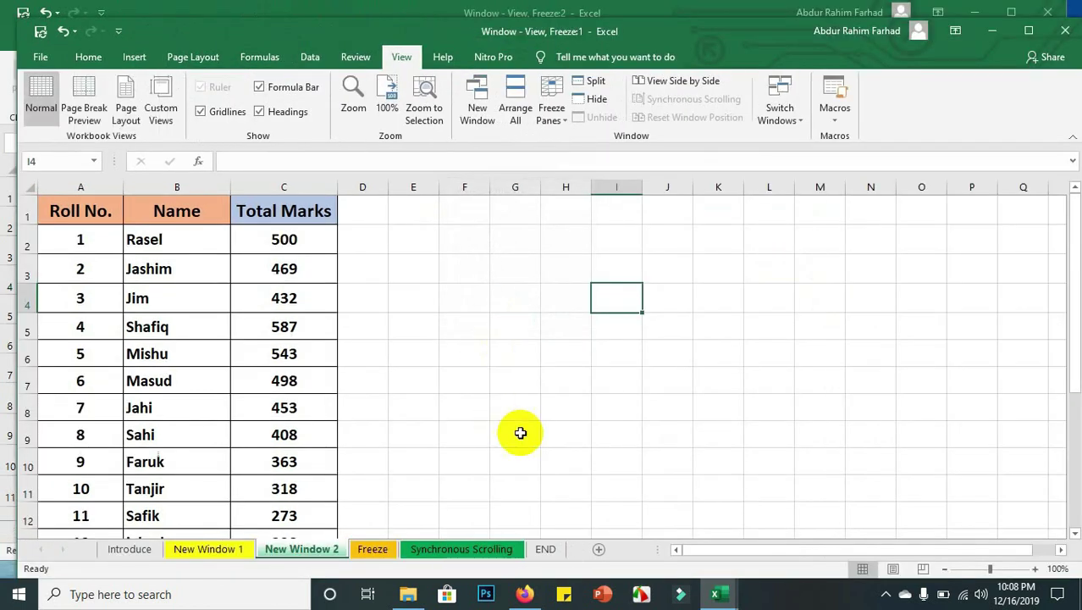
# Step: Close the second workbook window, maximize the remaining one, and switch to the Freeze sheet
pyautogui.hotkey('alt', 'Tab')
pyautogui.hotkey('alt', 'Tab')
pyautogui.hotkey('alt', 'Tab')
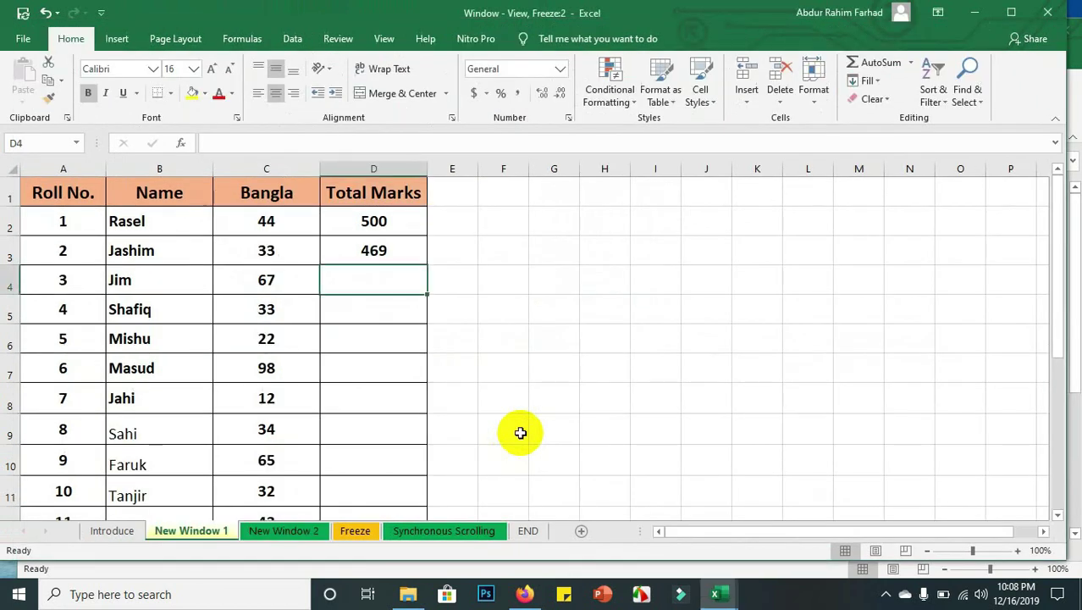
pyautogui.click(385, 40)
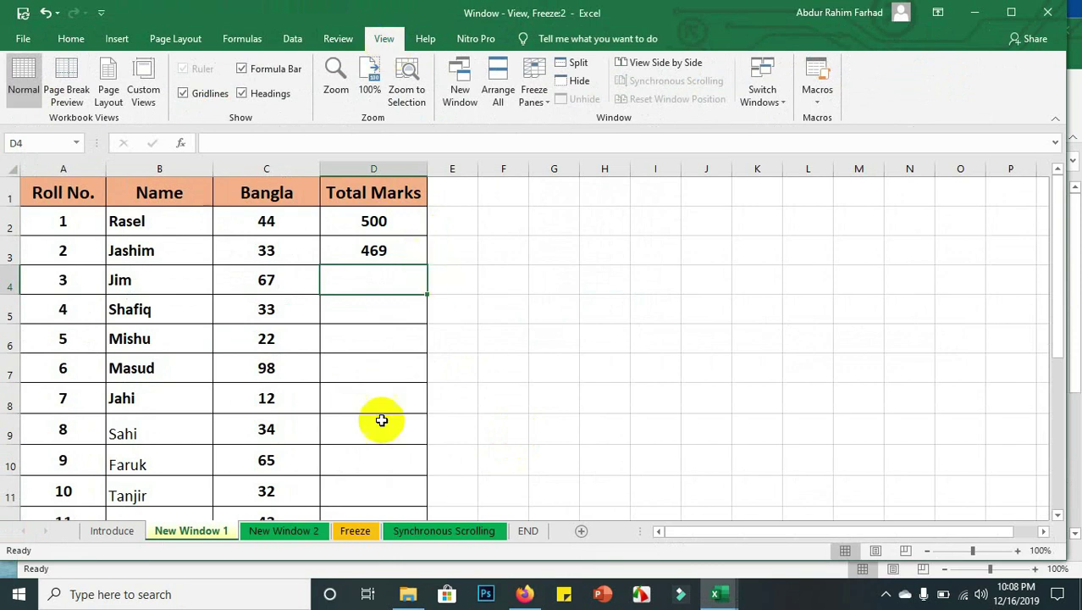
pyautogui.click(1050, 10)
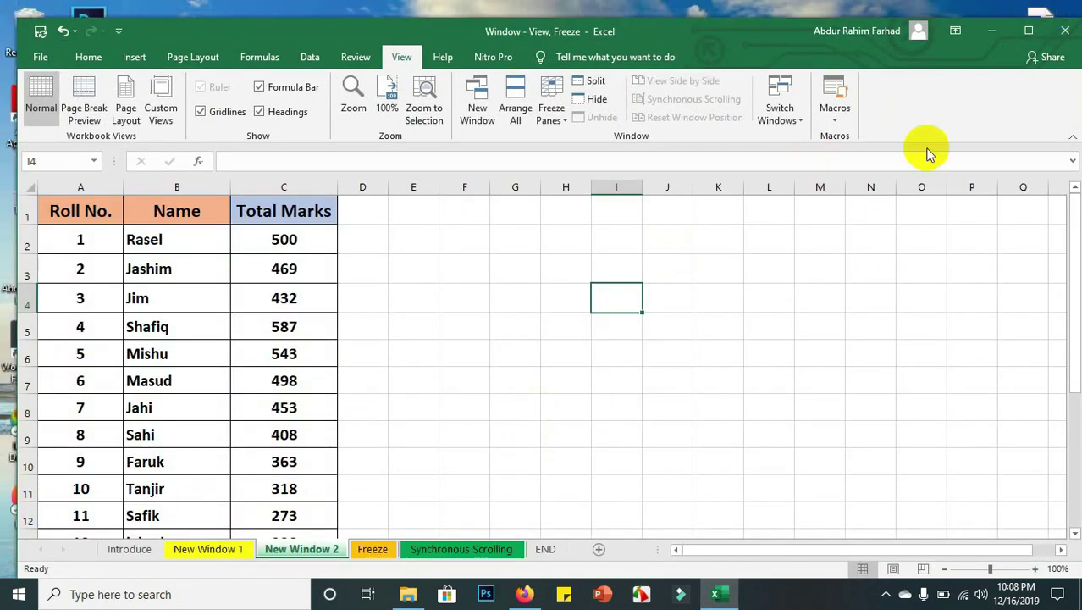
pyautogui.click(1025, 31)
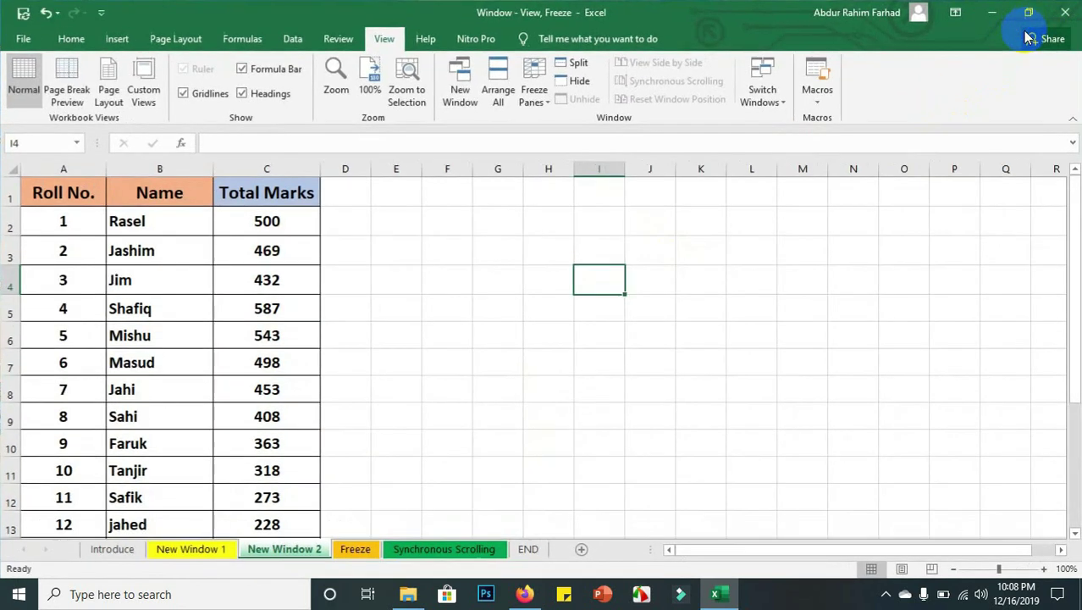
pyautogui.click(369, 550)
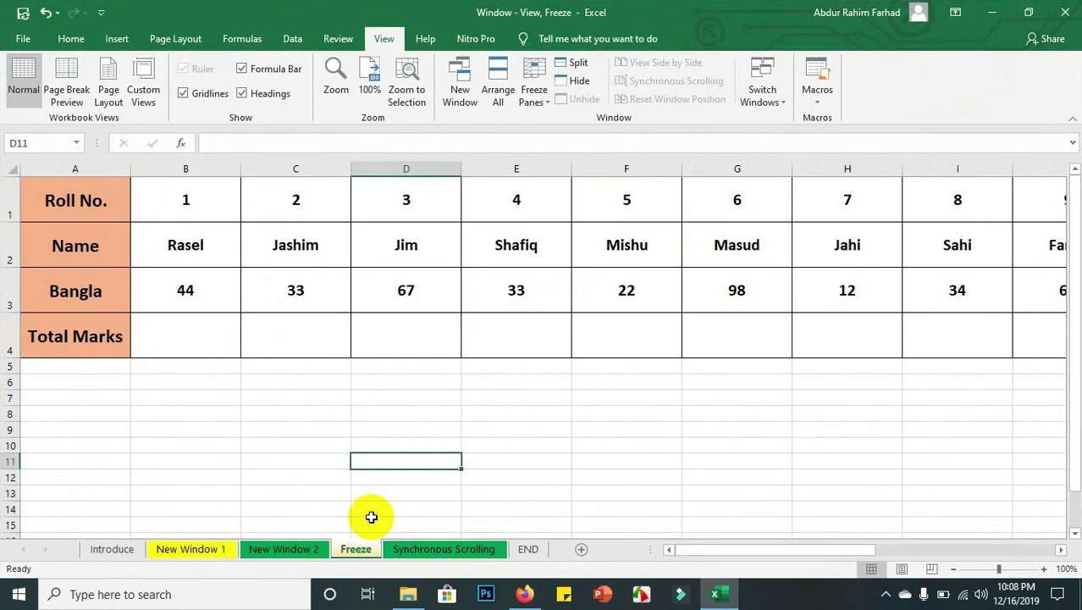
# Step: Select cell E7 on the Freeze sheet and drop down the Freeze Panes options
pyautogui.click(495, 399)
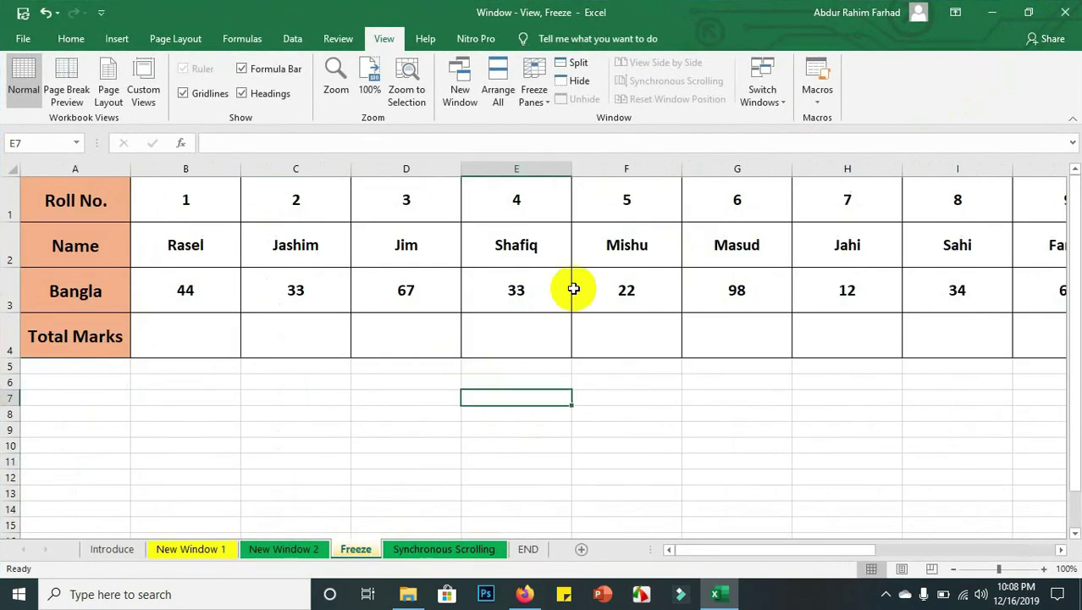
pyautogui.click(534, 95)
pyautogui.click(253, 250)
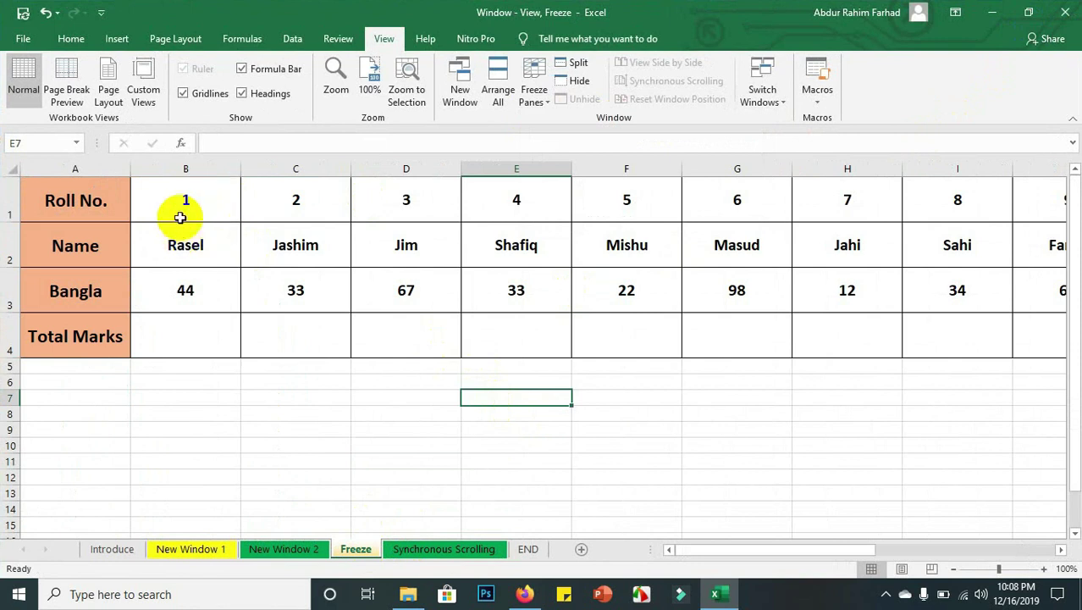
pyautogui.click(548, 97)
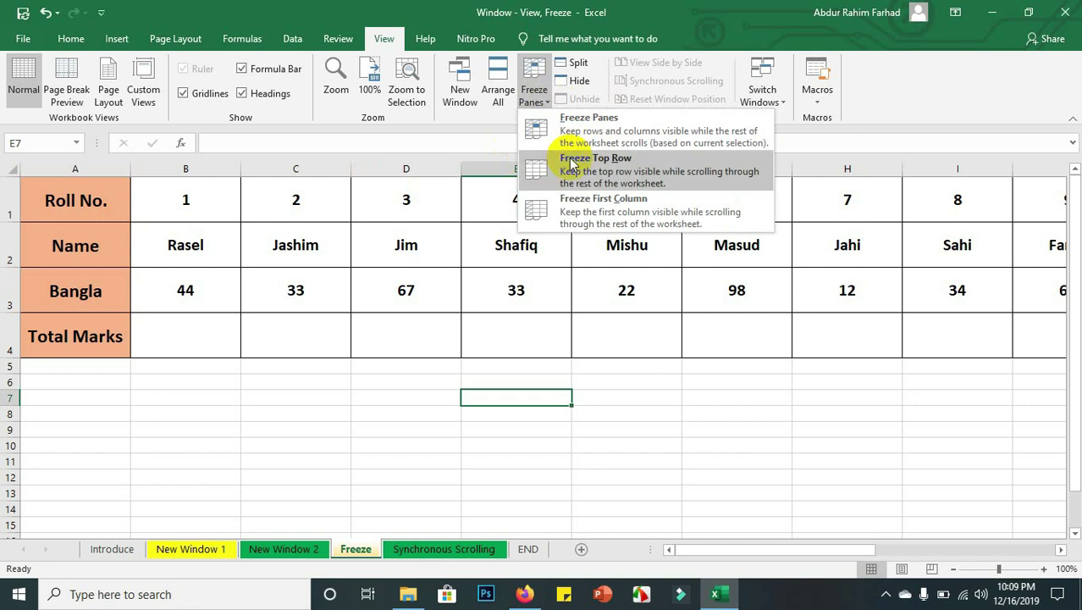
# Step: Apply Freeze Top Row and scroll down to test it
pyautogui.click(572, 164)
pyautogui.click(657, 283)
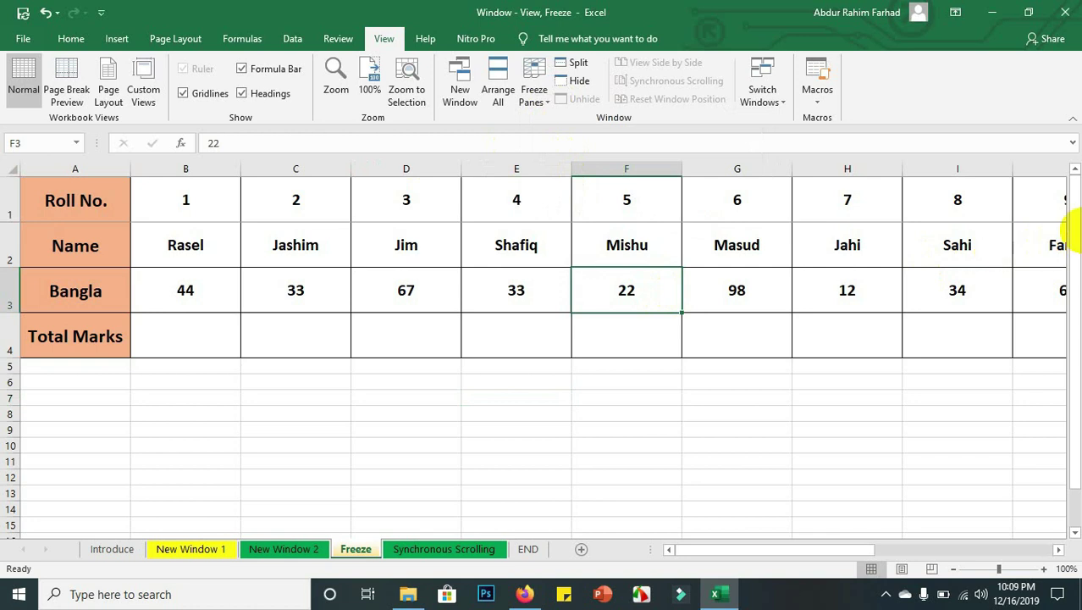
pyautogui.moveTo(1073, 225)
pyautogui.mouseDown()
pyautogui.moveTo(1076, 190)
pyautogui.moveTo(1065, 302)
pyautogui.moveTo(1070, 152)
pyautogui.moveTo(1075, 309)
pyautogui.moveTo(1068, 140)
pyautogui.mouseUp()
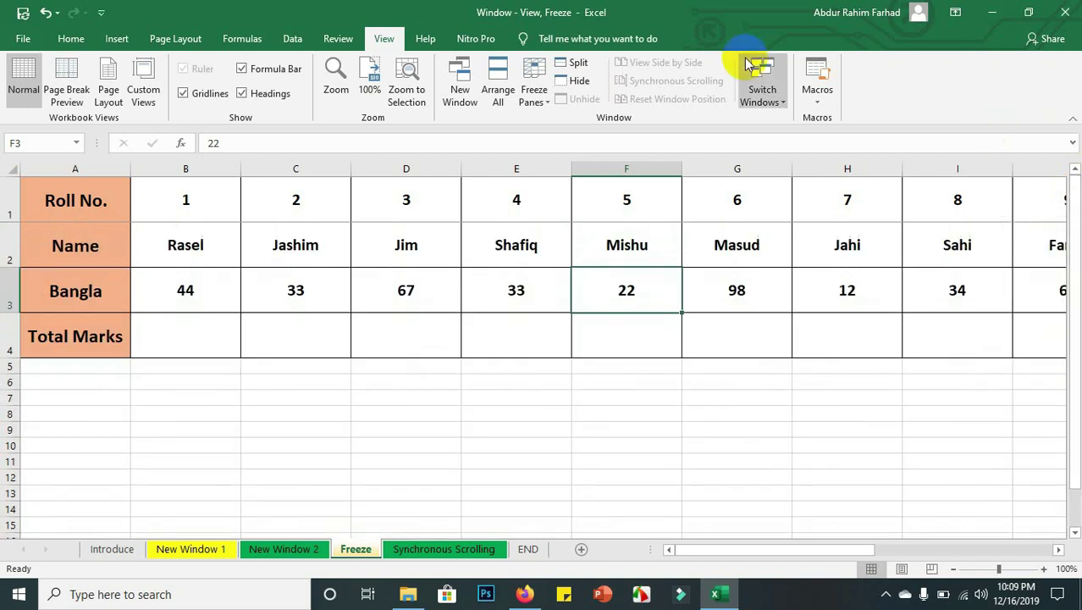
# Step: Apply Freeze First Column and scroll right to check the labels stay fixed
pyautogui.click(534, 95)
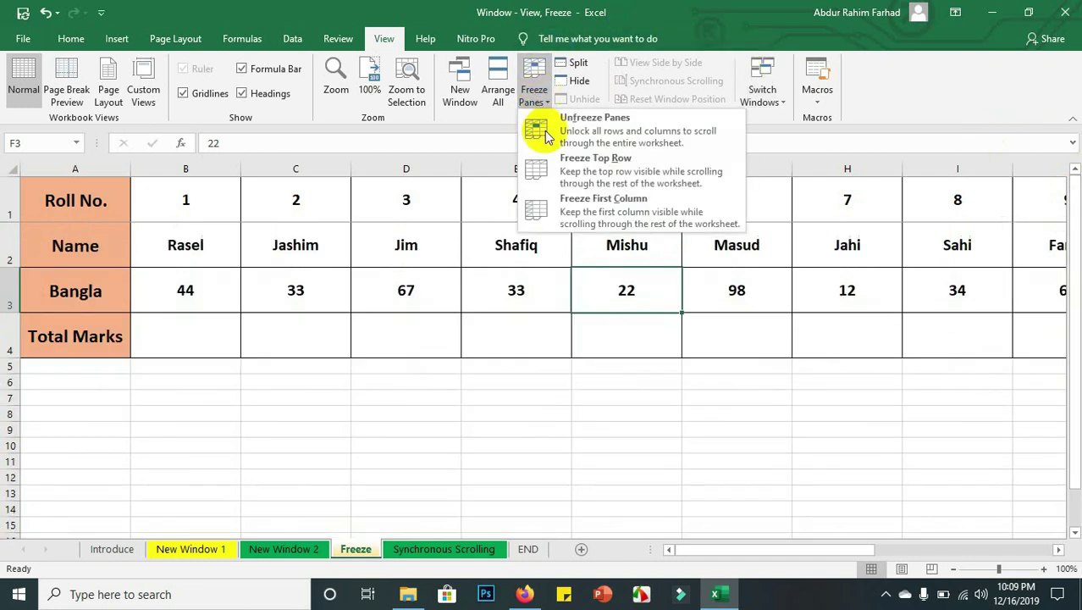
pyautogui.click(559, 203)
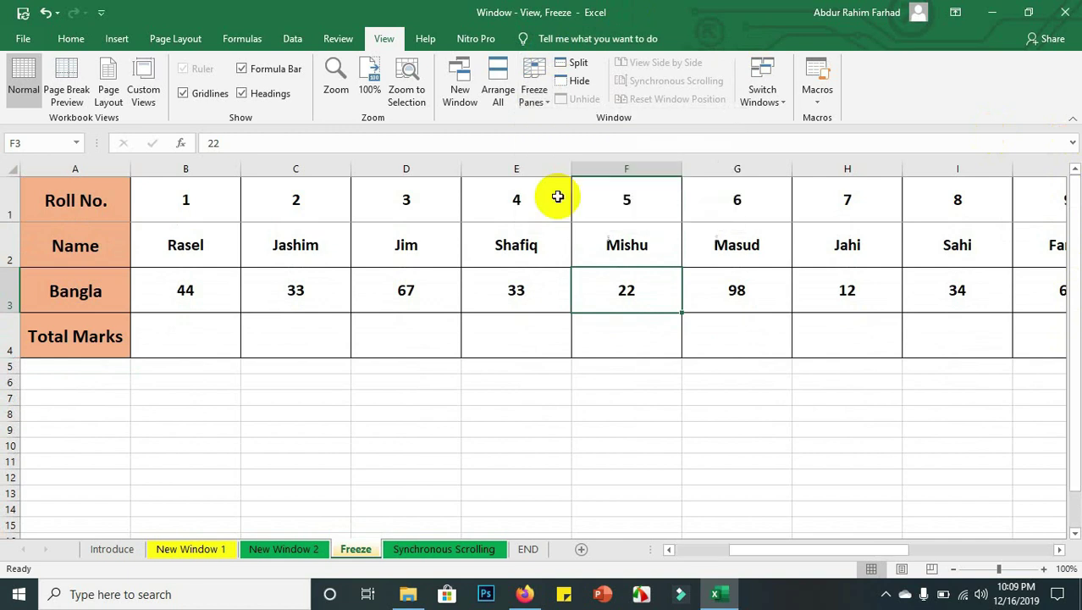
pyautogui.moveTo(803, 556)
pyautogui.mouseDown()
pyautogui.moveTo(974, 531)
pyautogui.moveTo(938, 533)
pyautogui.mouseUp()
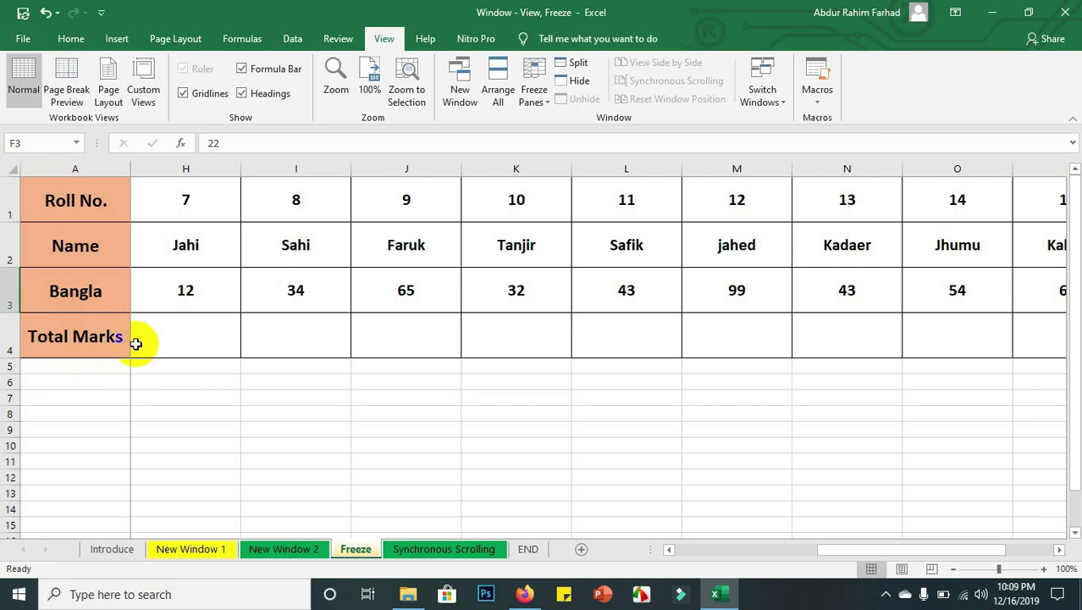
pyautogui.moveTo(859, 551); pyautogui.dragTo(610, 593)
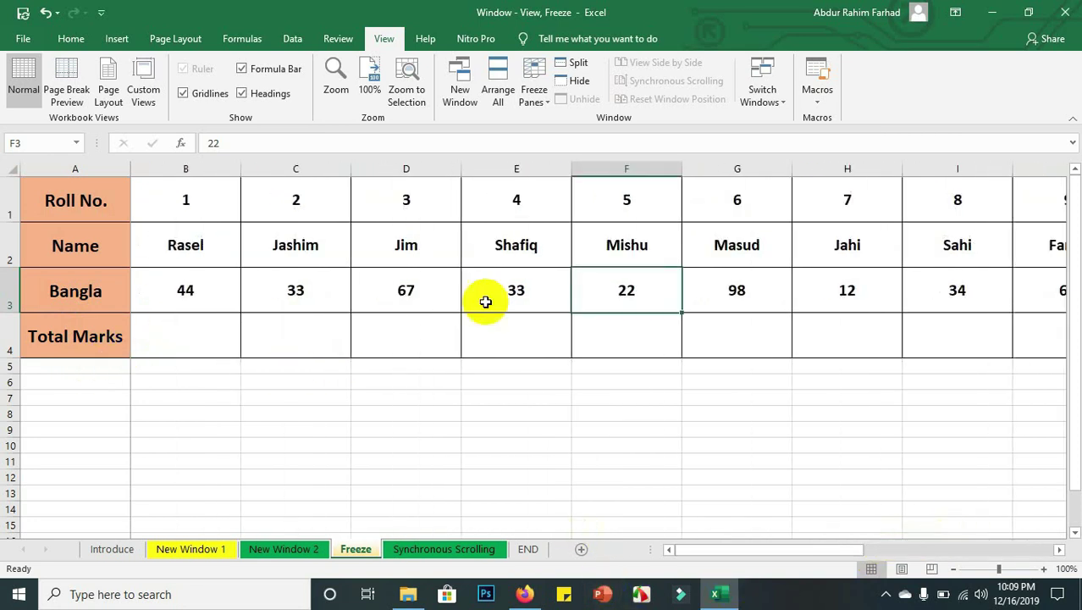
# Step: Unfreeze Panes, then select column D, cells C2 and F2, and columns A–F
pyautogui.click(527, 85)
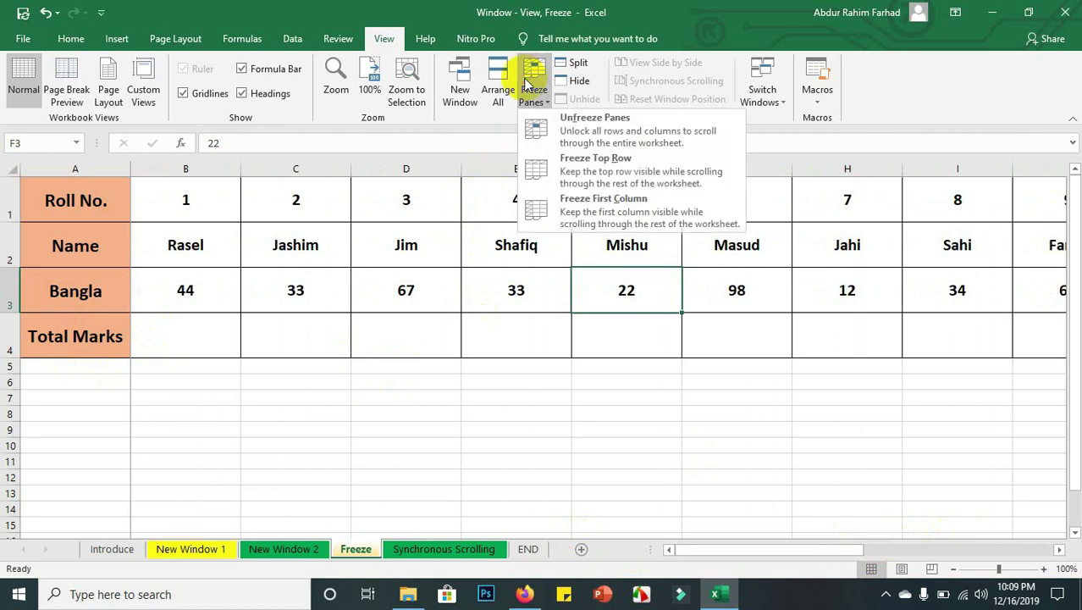
pyautogui.click(569, 133)
pyautogui.click(404, 168)
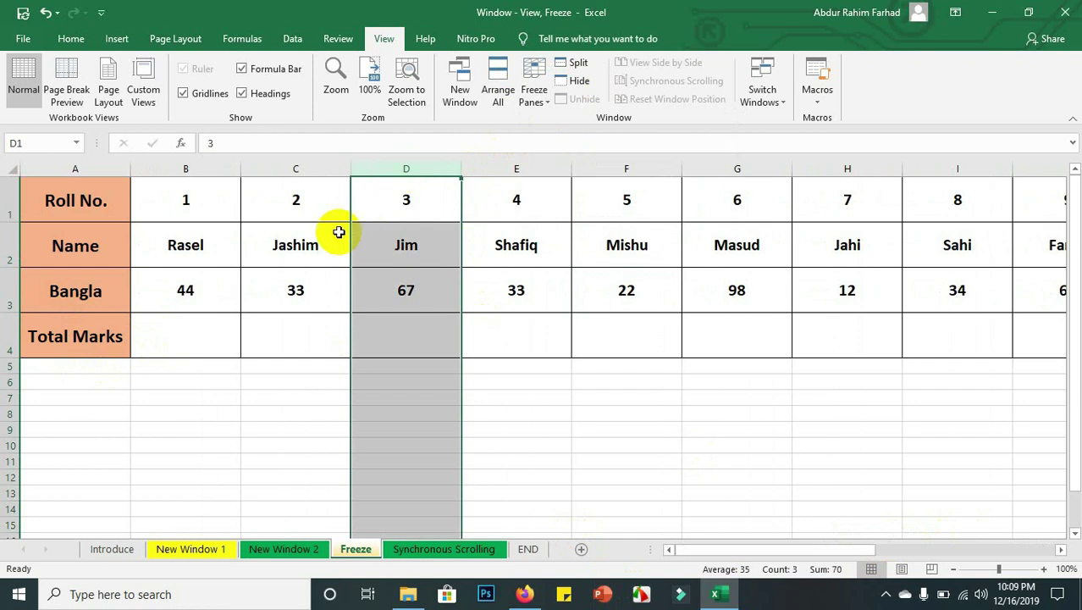
pyautogui.click(339, 232)
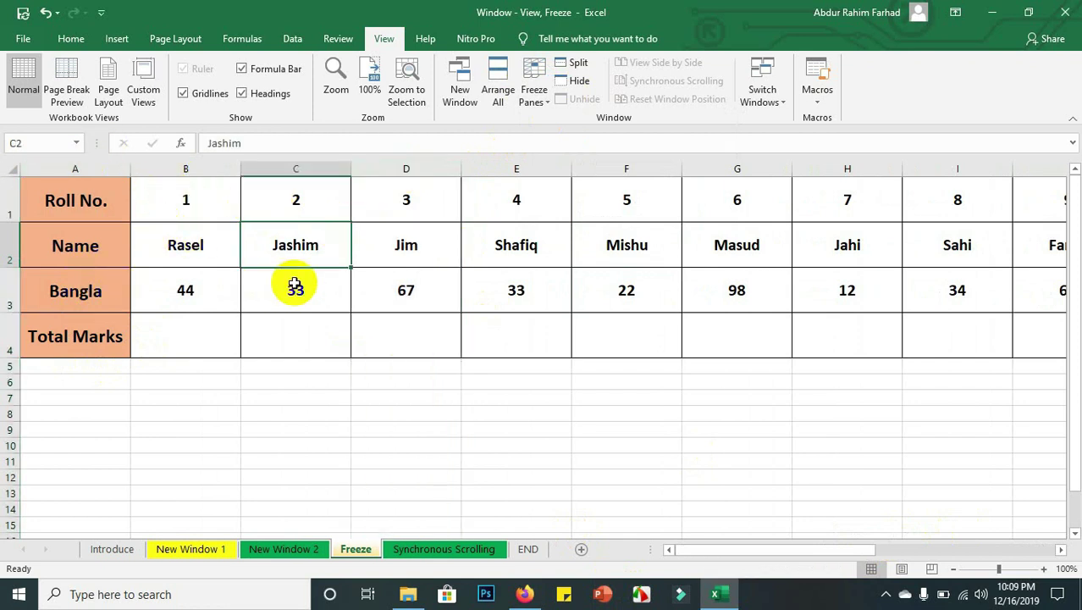
pyautogui.click(594, 235)
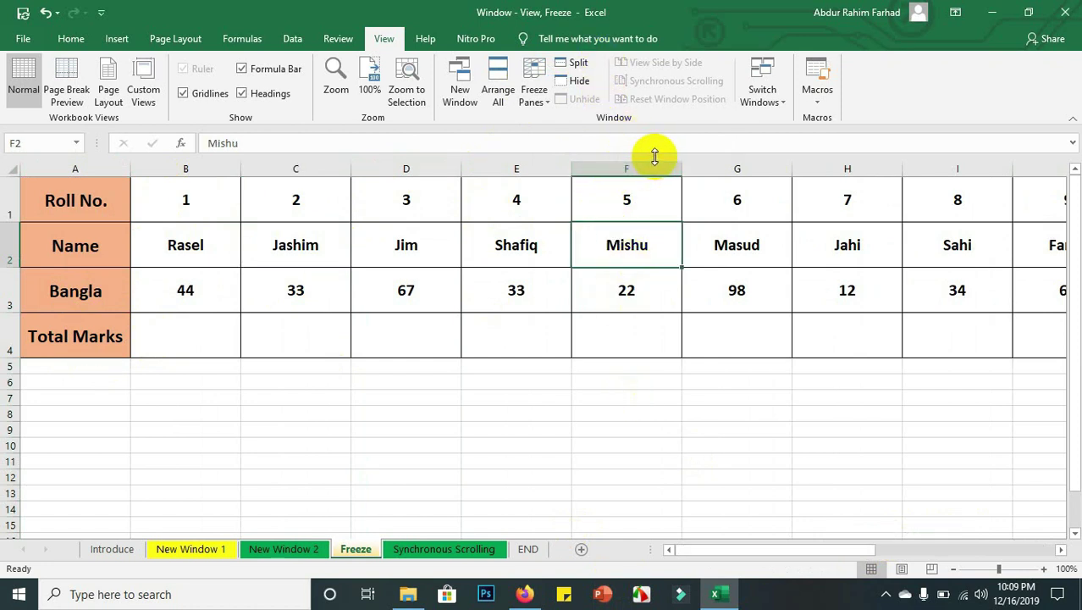
pyautogui.moveTo(652, 163); pyautogui.dragTo(80, 136)
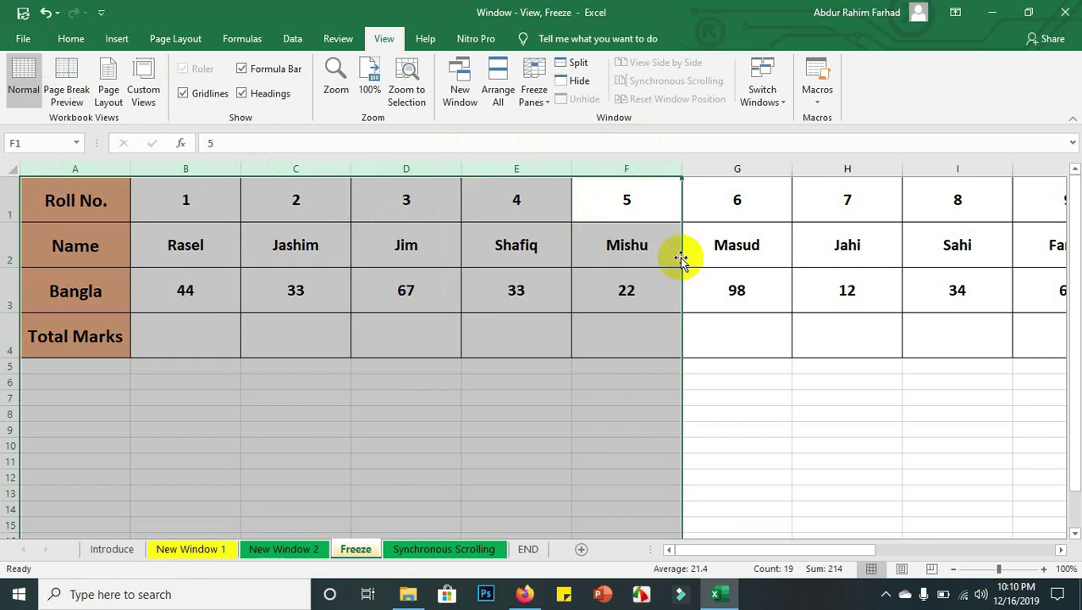
# Step: Select cell E2 as the freeze point and drop down the Freeze Panes options
pyautogui.click(705, 245)
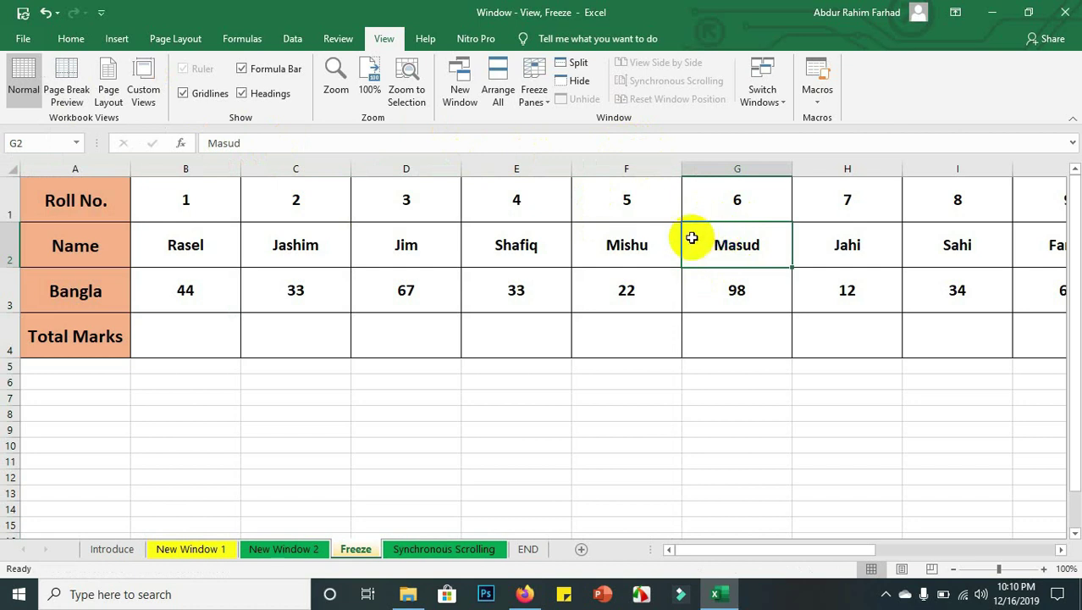
pyautogui.click(658, 245)
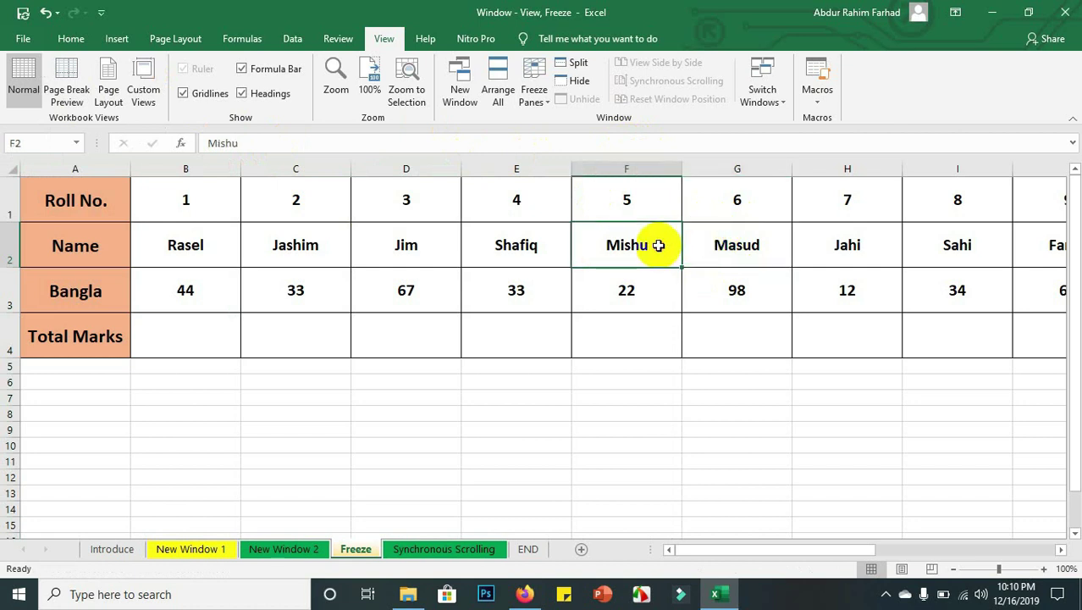
pyautogui.click(524, 246)
pyautogui.click(531, 78)
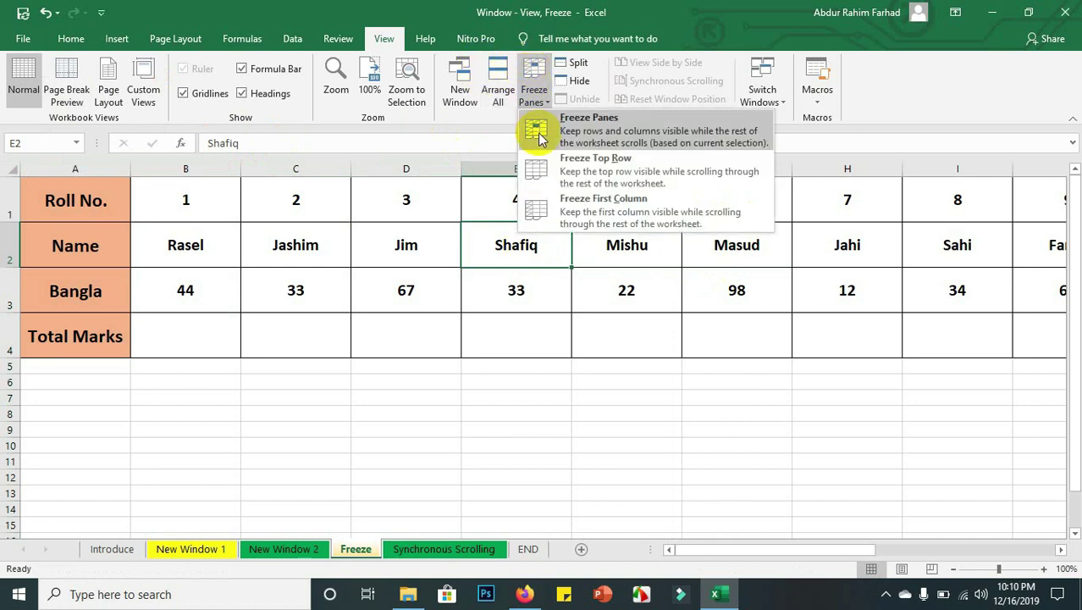
# Step: Freeze panes at E2, scroll to test, then unfreeze again
pyautogui.click(539, 138)
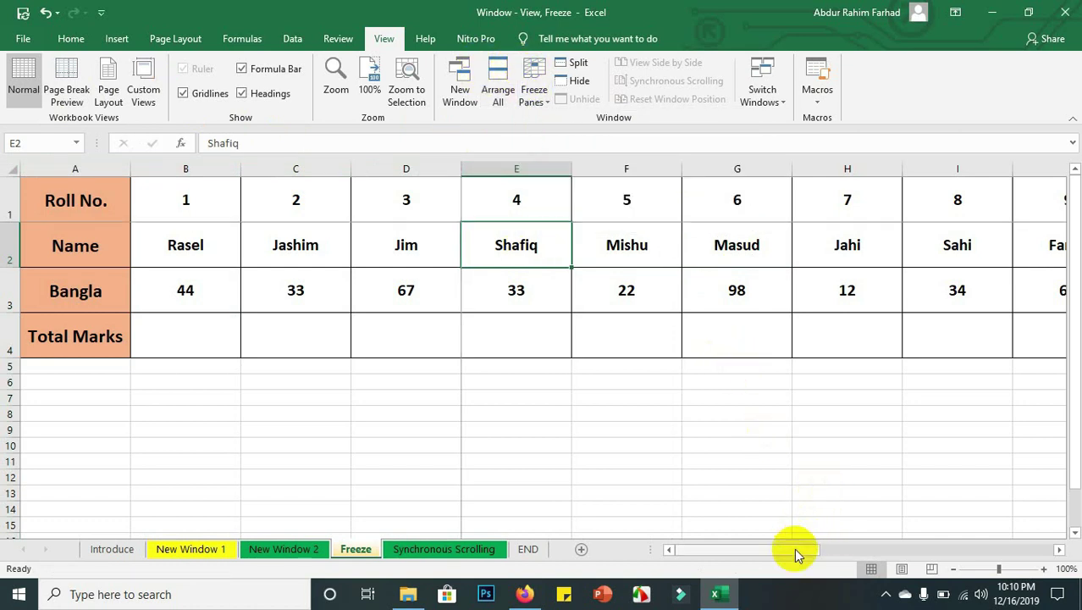
pyautogui.moveTo(794, 548)
pyautogui.mouseDown()
pyautogui.moveTo(734, 535)
pyautogui.moveTo(663, 559)
pyautogui.moveTo(949, 536)
pyautogui.moveTo(737, 558)
pyautogui.mouseUp()
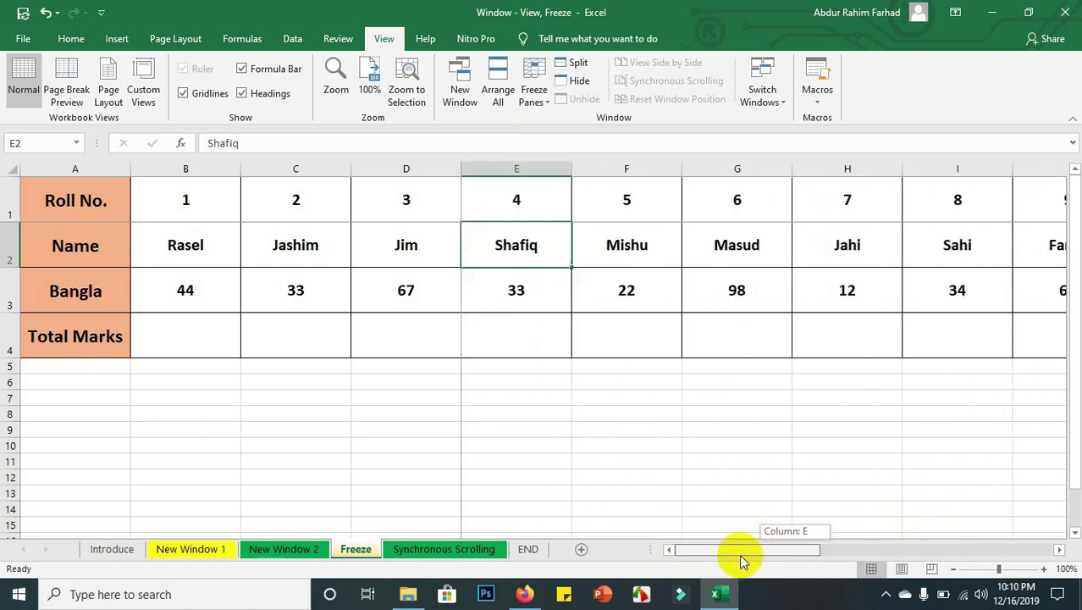
pyautogui.click(536, 95)
pyautogui.click(536, 123)
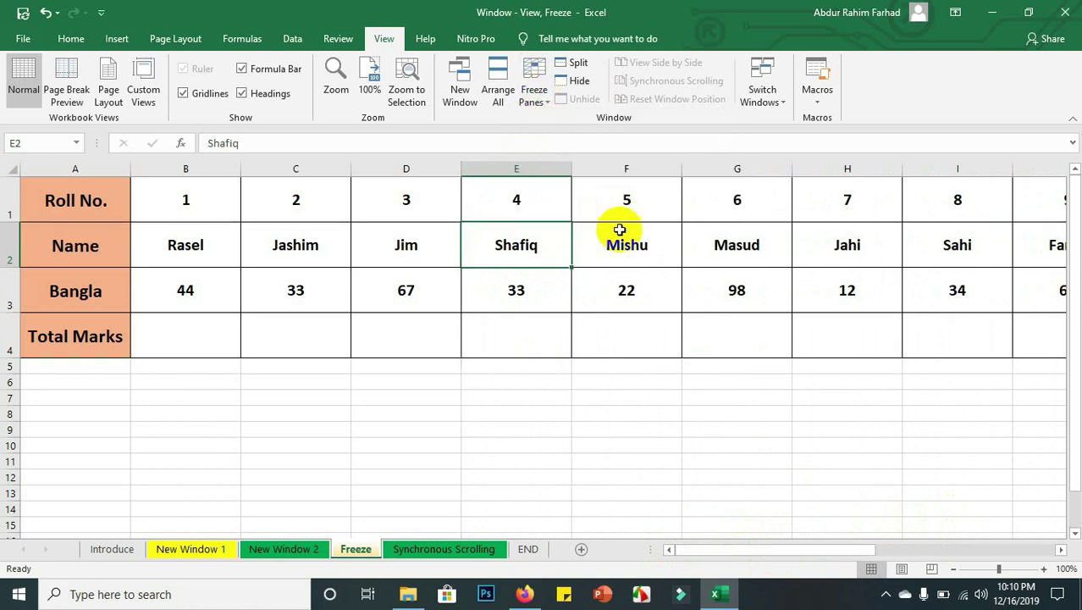
# Step: Freeze panes at G2 so row 1 and columns A–F stay fixed, and scroll to check
pyautogui.click(710, 254)
pyautogui.click(535, 85)
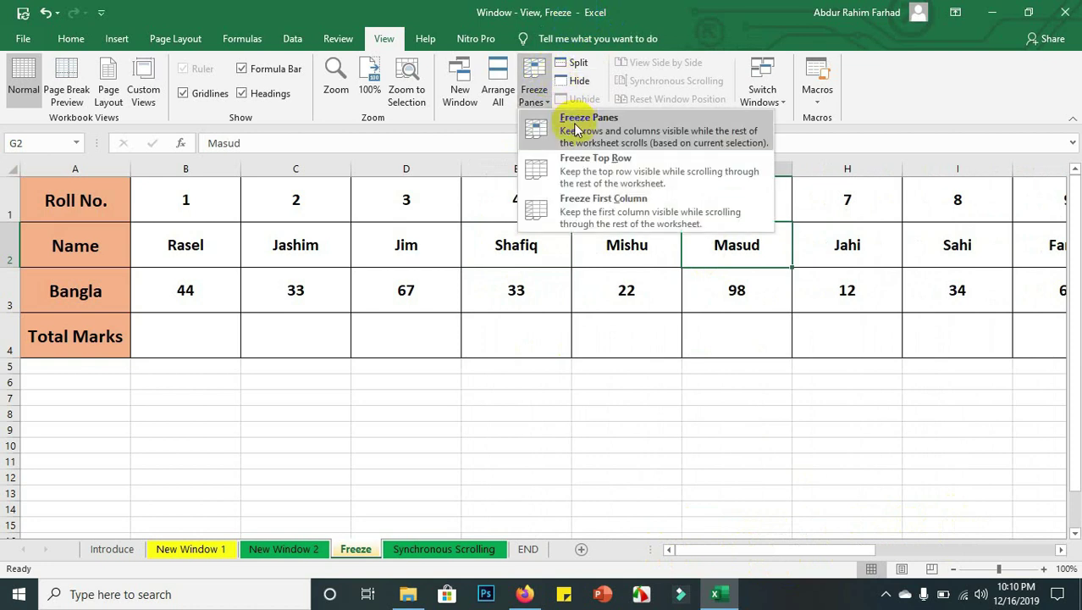
pyautogui.click(575, 128)
pyautogui.moveTo(769, 552); pyautogui.dragTo(701, 529)
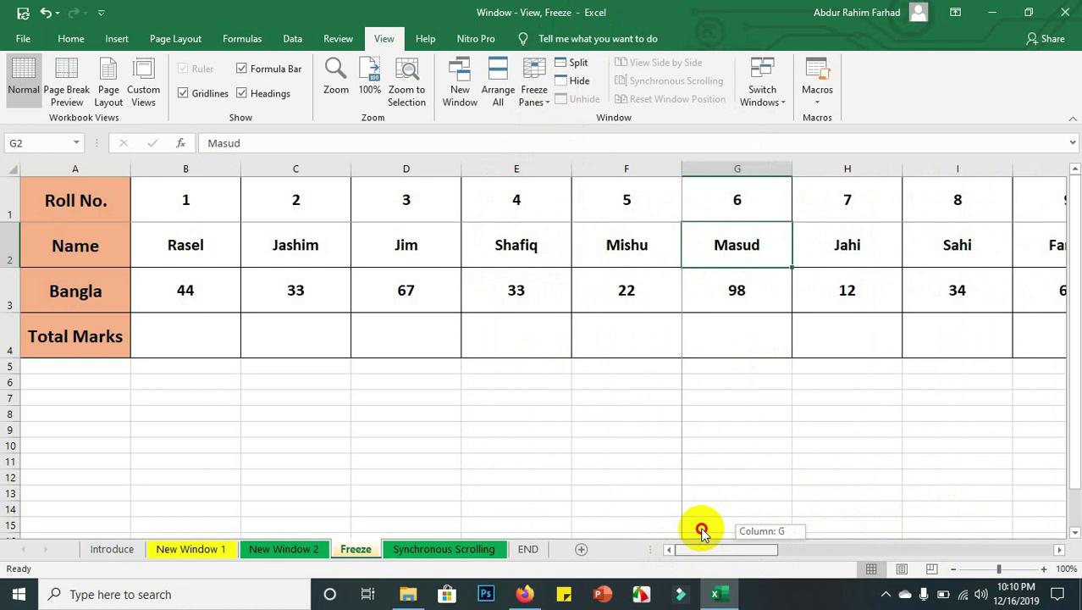
pyautogui.moveTo(1073, 351)
pyautogui.mouseDown()
pyautogui.moveTo(1073, 438)
pyautogui.moveTo(1043, 309)
pyautogui.mouseUp()
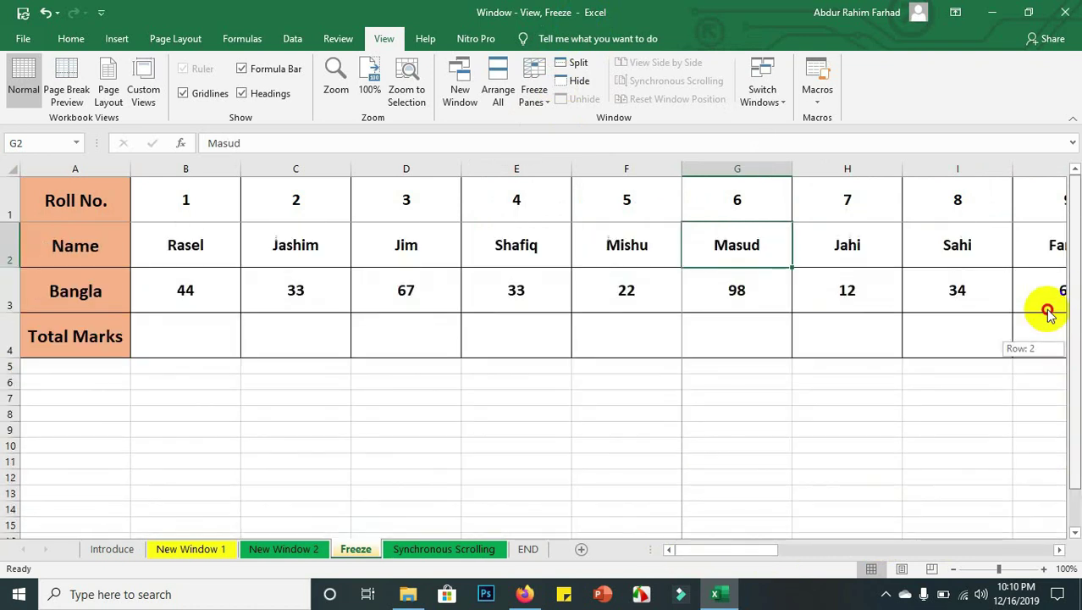
pyautogui.click(516, 186)
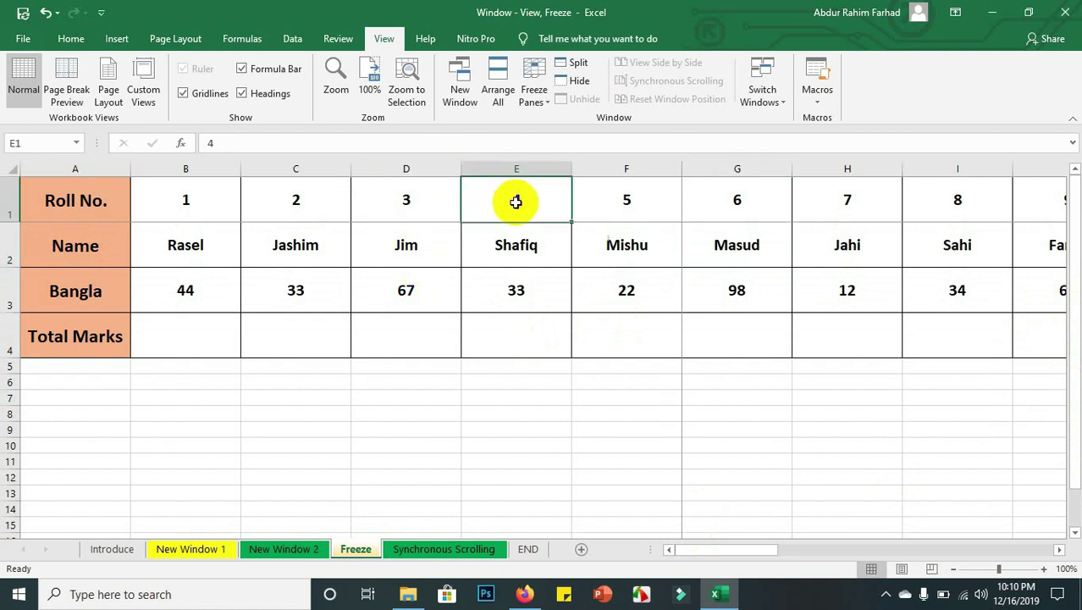
# Step: Clear the old freeze, freeze columns A–D at E1, and scroll to test it
pyautogui.click(538, 95)
pyautogui.click(546, 129)
pyautogui.click(534, 85)
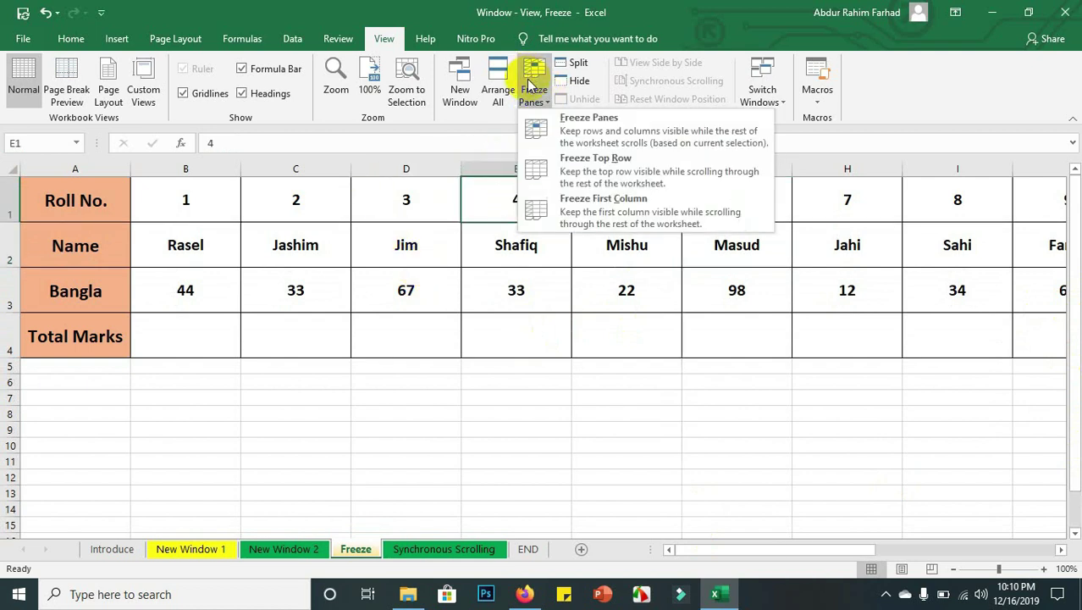
pyautogui.click(558, 136)
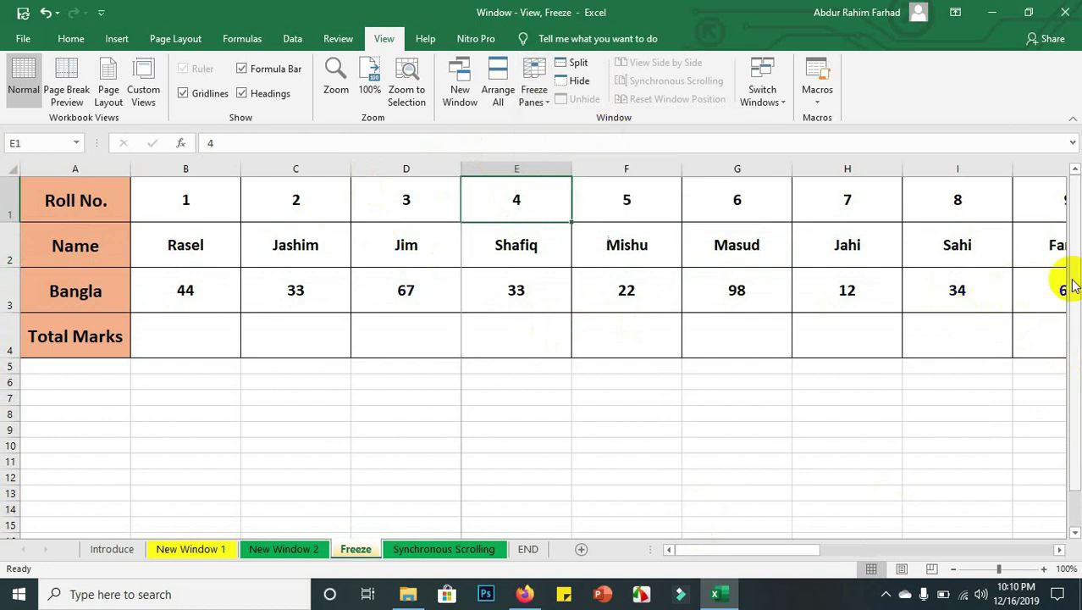
pyautogui.moveTo(1075, 286); pyautogui.dragTo(1058, 190)
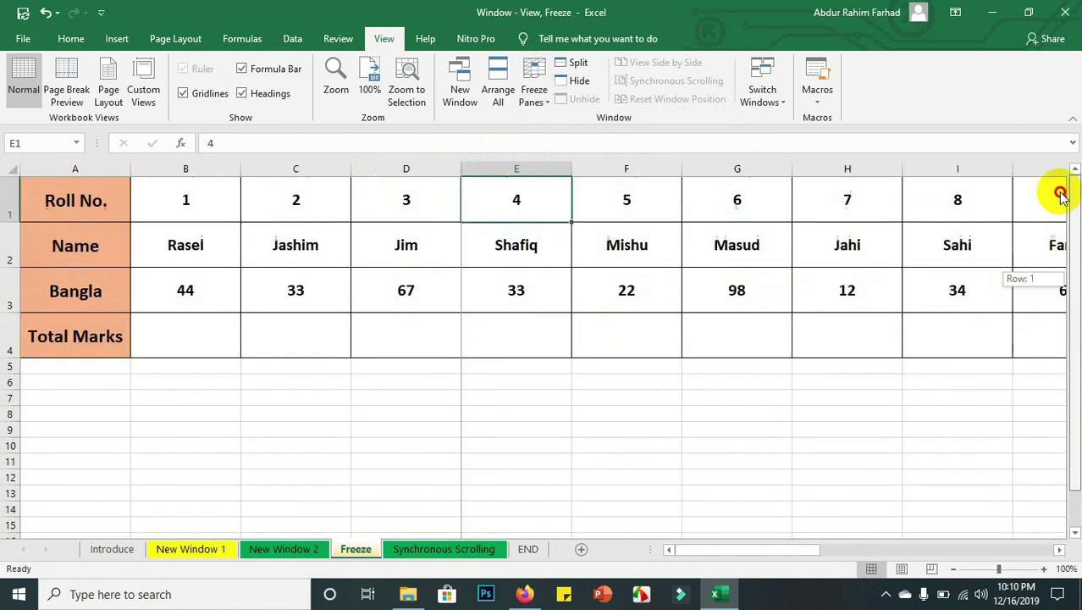
pyautogui.moveTo(796, 546); pyautogui.dragTo(436, 262)
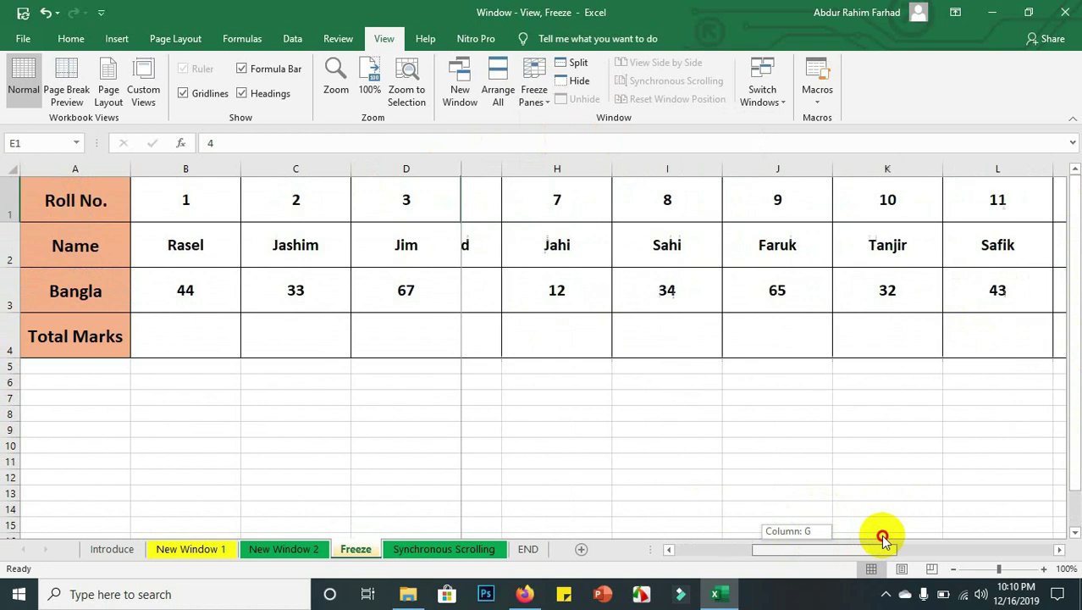
# Step: Unfreeze all panes again and select cell E2
pyautogui.click(534, 89)
pyautogui.click(542, 127)
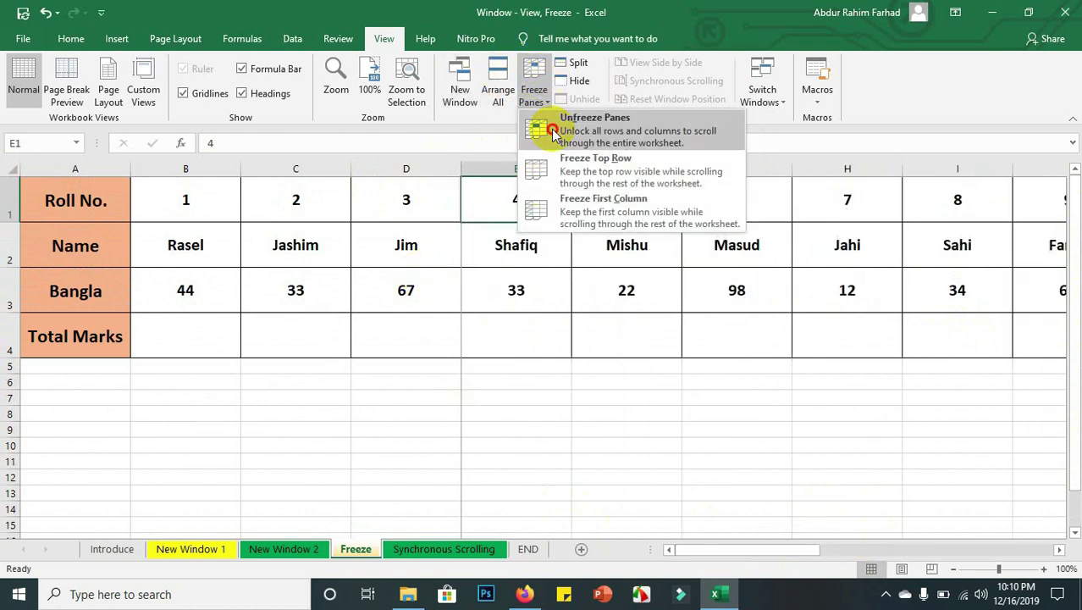
pyautogui.click(503, 243)
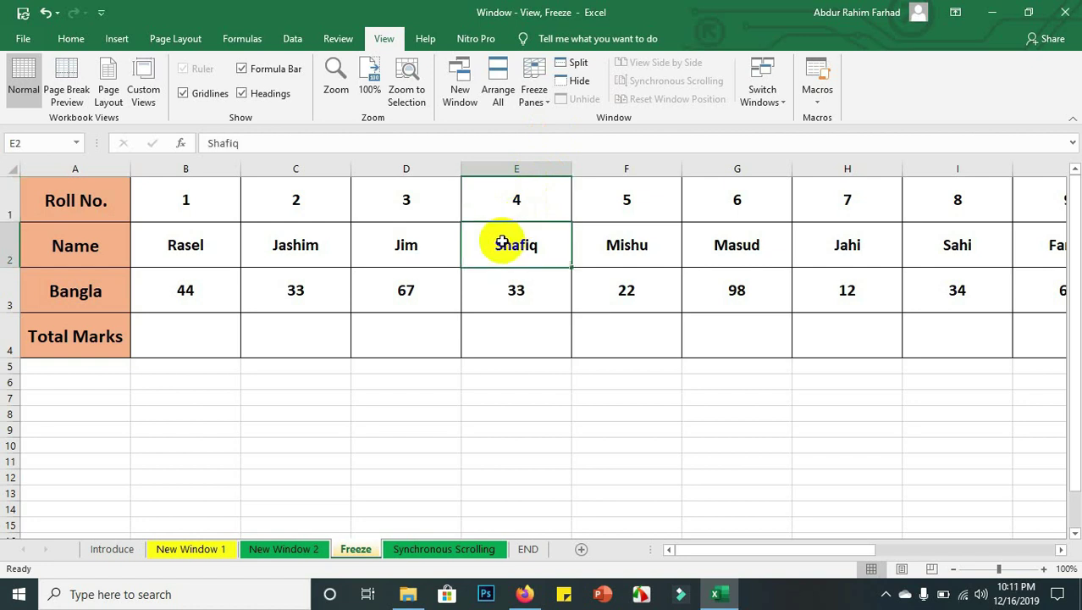
pyautogui.click(73, 40)
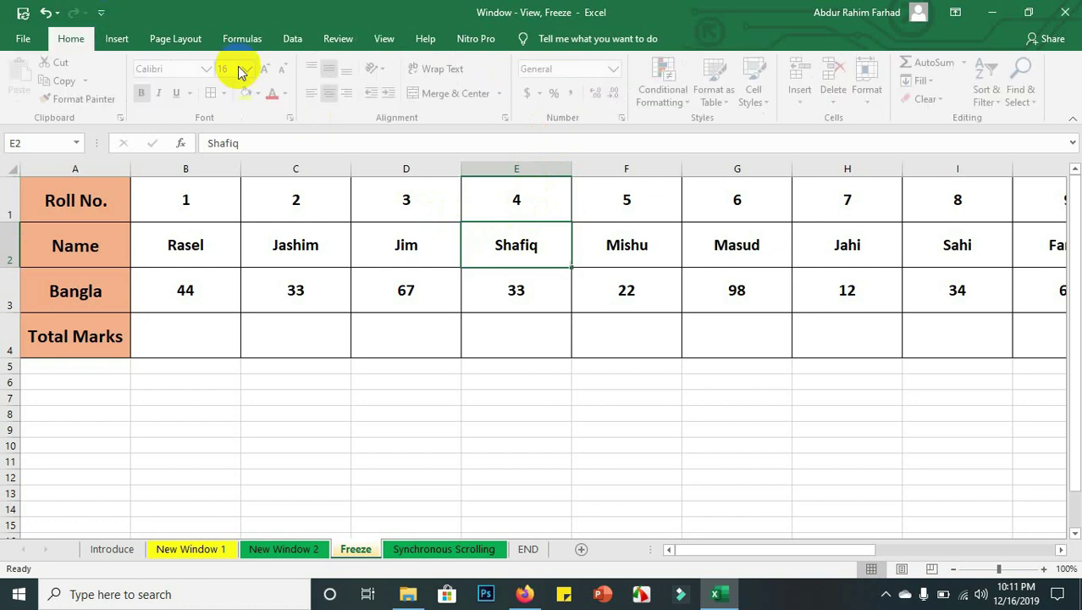
pyautogui.click(257, 94)
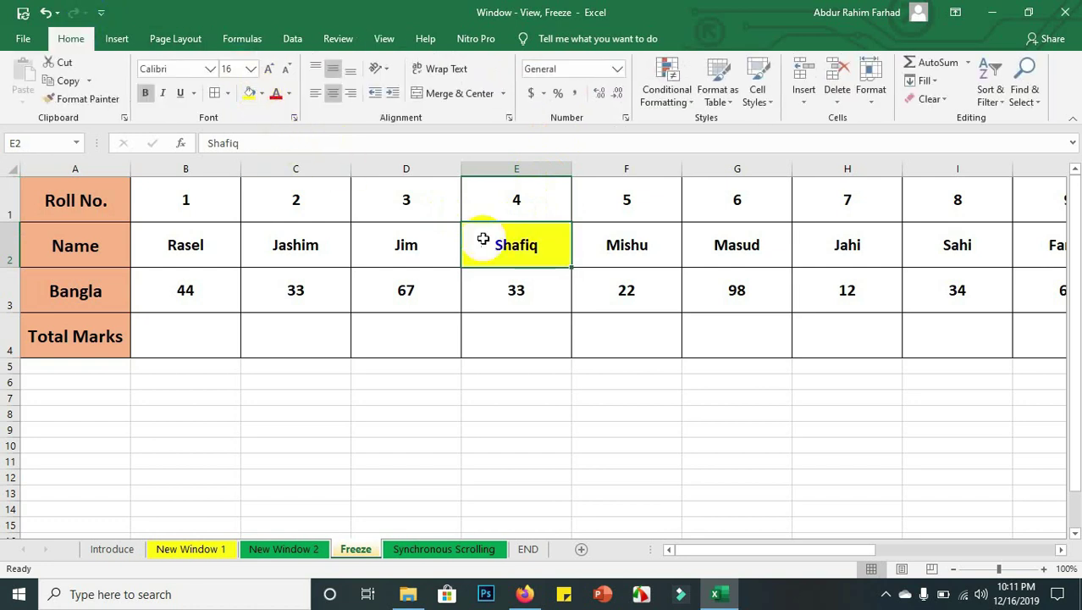
pyautogui.moveTo(531, 199)
pyautogui.mouseDown()
pyautogui.moveTo(362, 206)
pyautogui.moveTo(372, 284)
pyautogui.mouseUp()
pyautogui.click(379, 204)
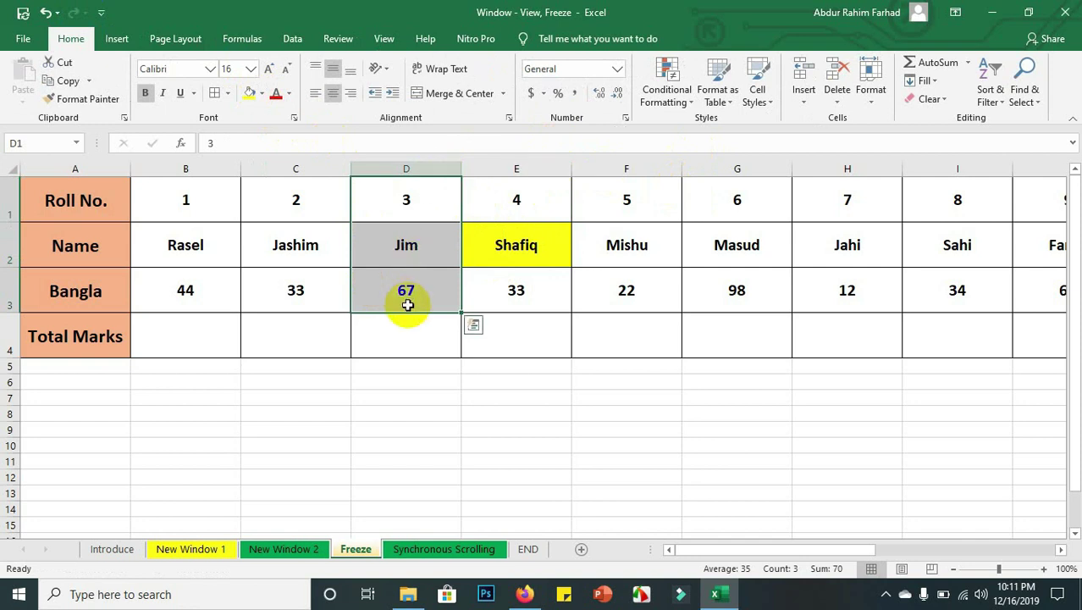
pyautogui.click(534, 262)
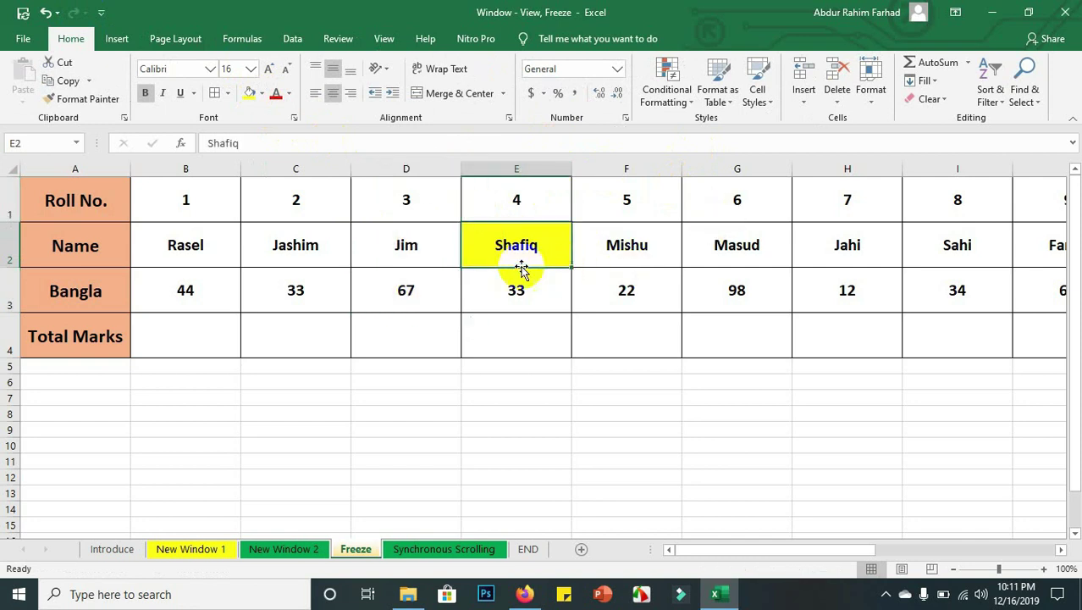
pyautogui.click(505, 202)
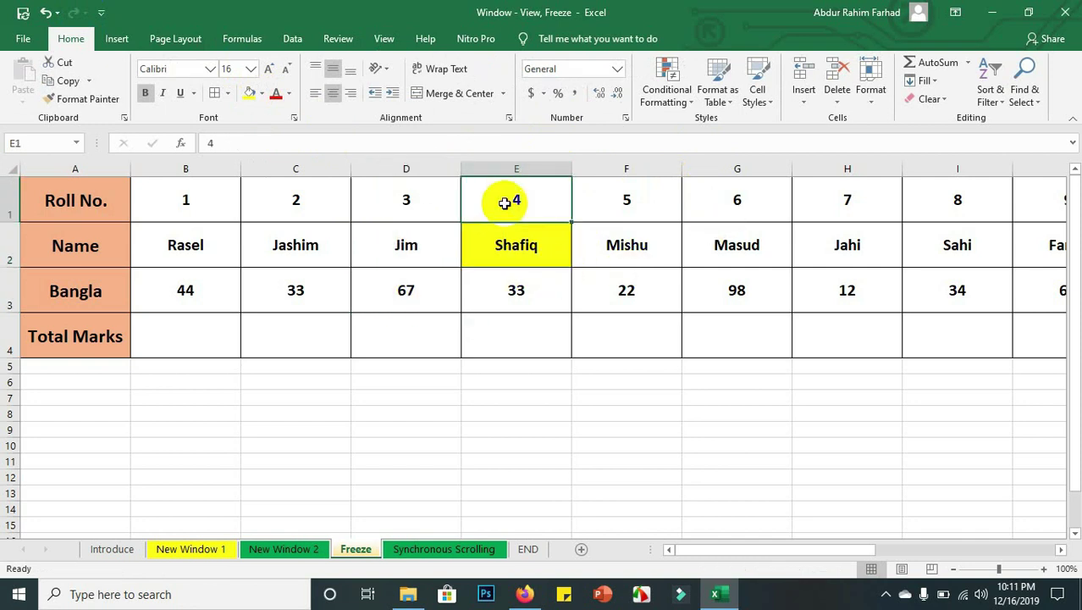
pyautogui.click(247, 94)
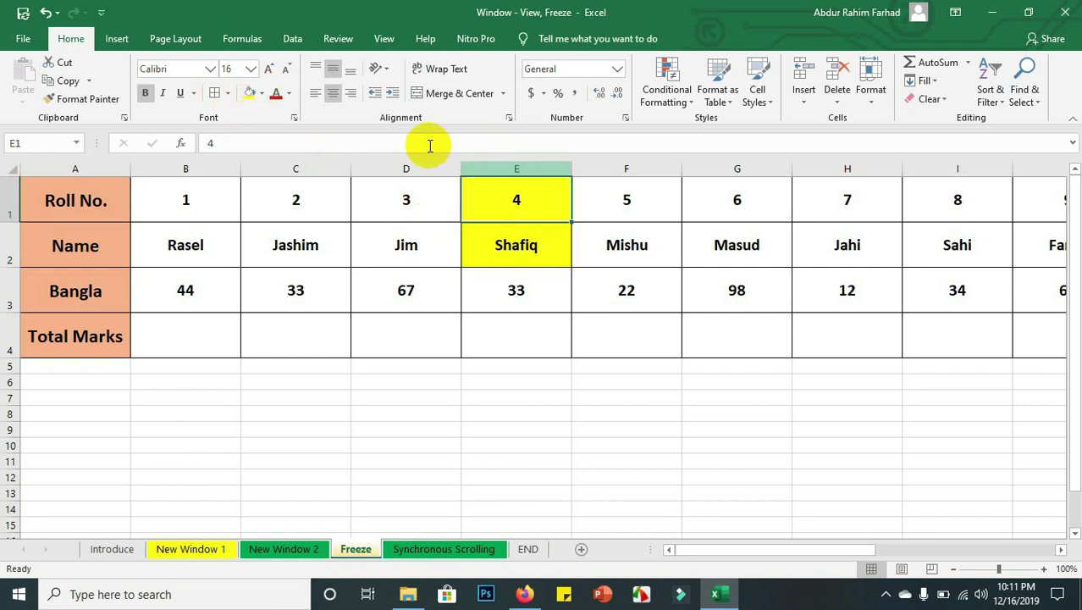
pyautogui.moveTo(423, 167); pyautogui.dragTo(308, 146)
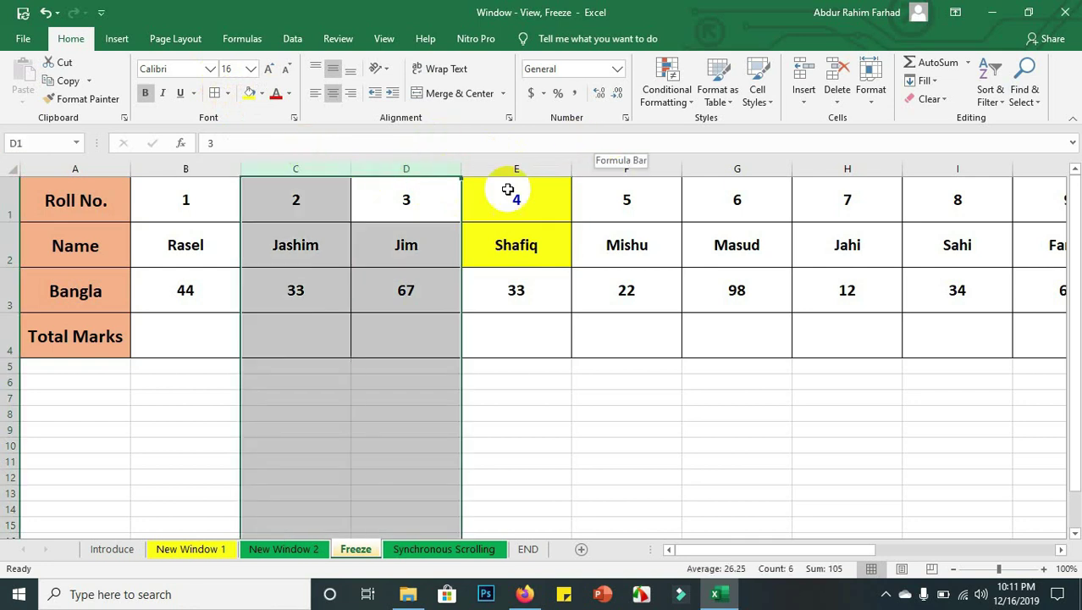
pyautogui.click(550, 198)
pyautogui.press('F2')
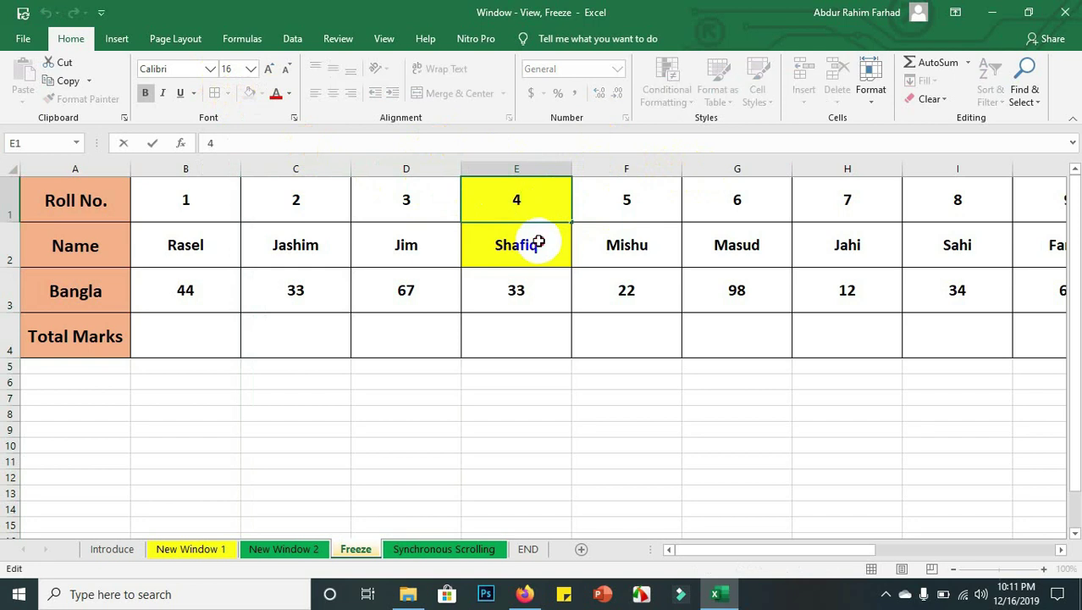
pyautogui.click(539, 243)
pyautogui.moveTo(526, 202); pyautogui.dragTo(520, 245)
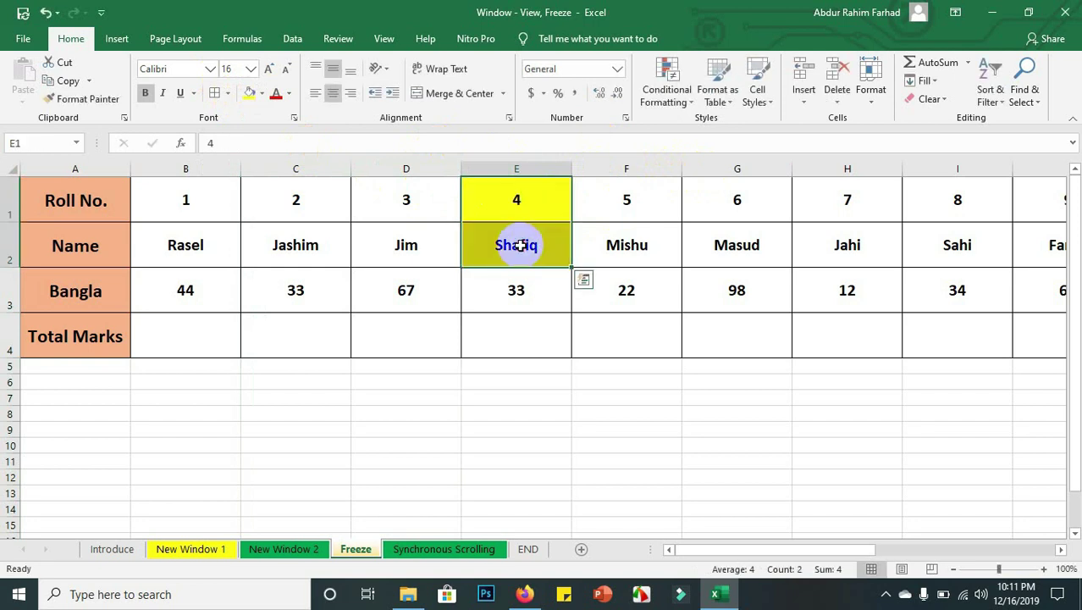
pyautogui.click(262, 93)
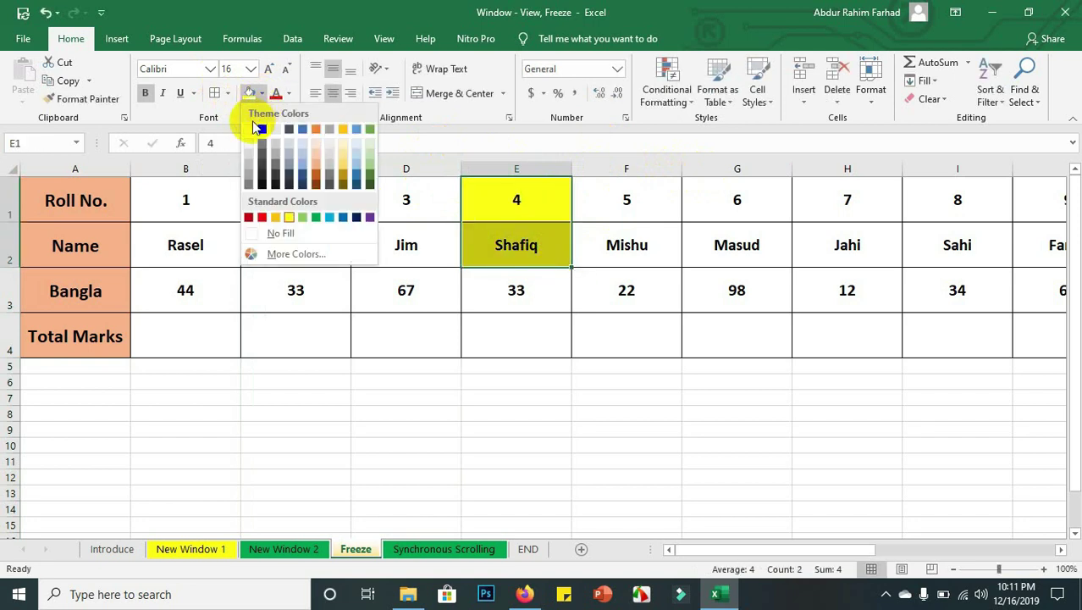
pyautogui.click(254, 127)
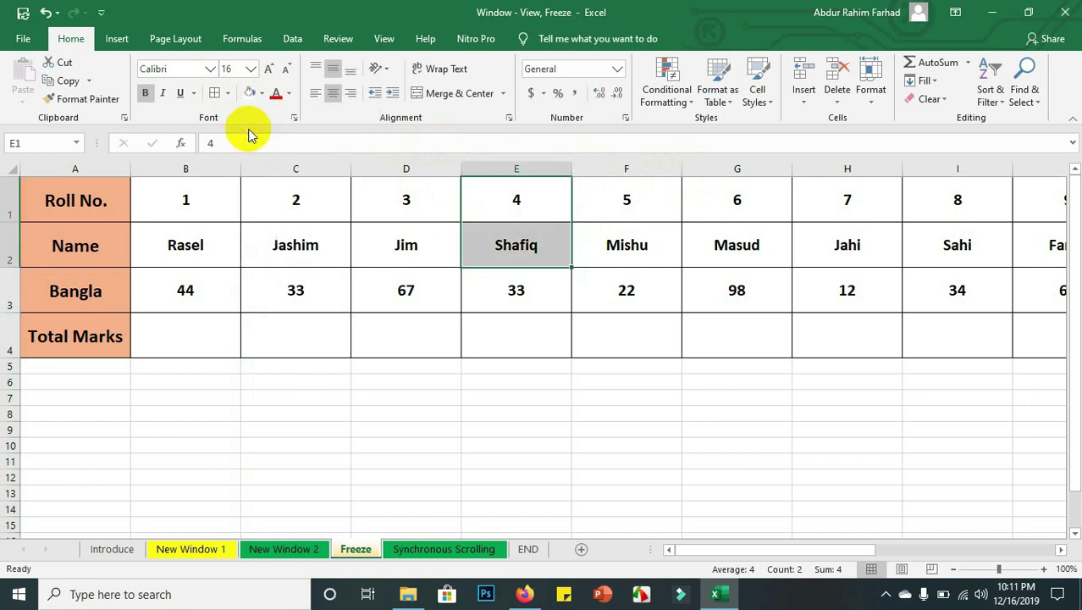
pyautogui.click(363, 236)
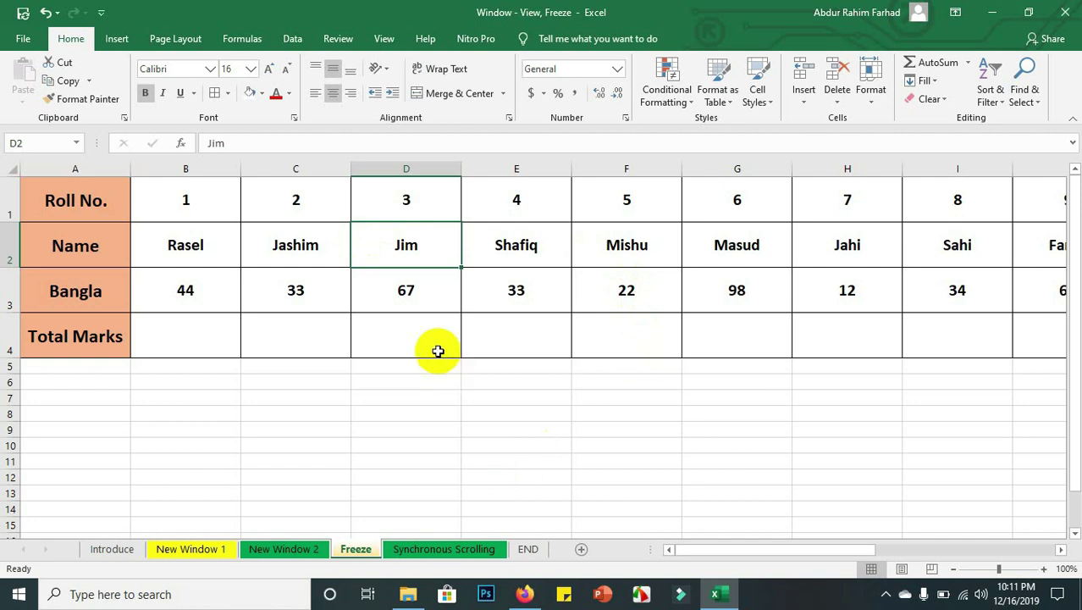
# Step: Split the sheet into panes with View > Split, scroll them, then remove the split
pyautogui.click(389, 42)
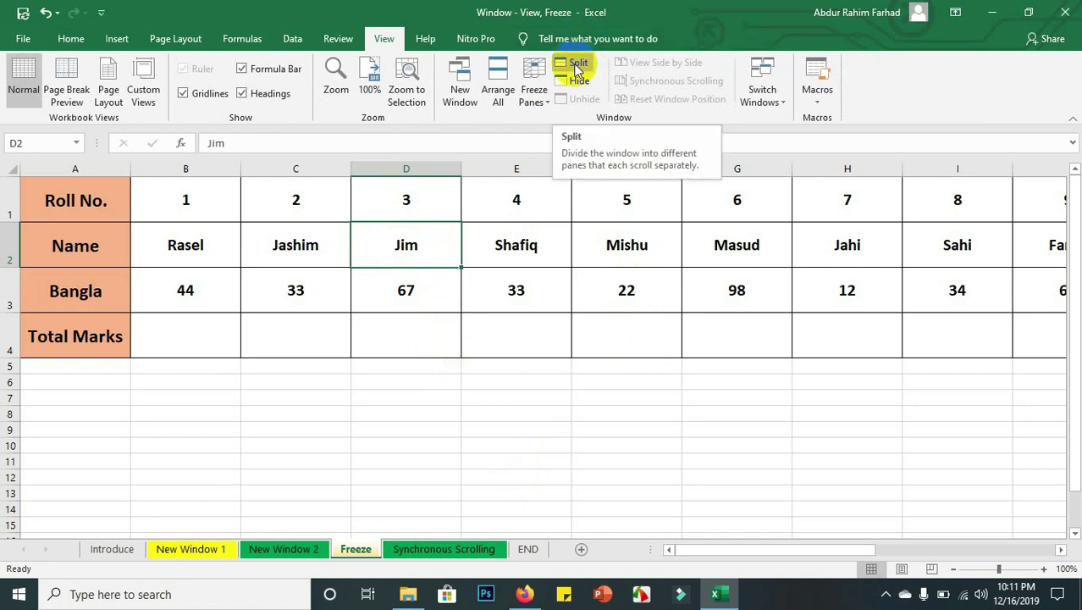
pyautogui.click(576, 65)
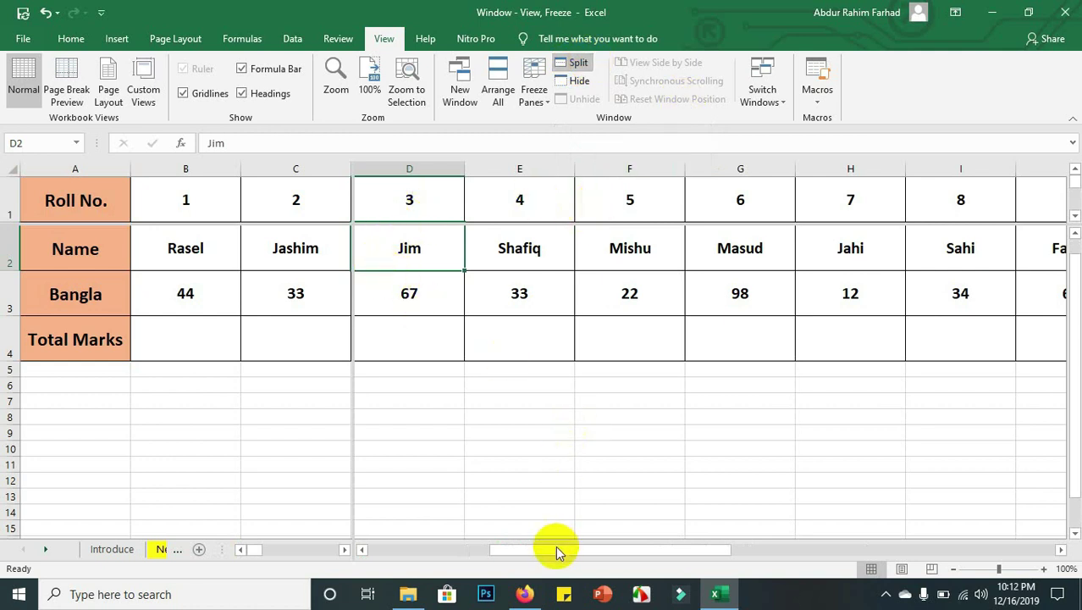
pyautogui.moveTo(555, 550)
pyautogui.mouseDown()
pyautogui.moveTo(479, 558)
pyautogui.moveTo(643, 546)
pyautogui.mouseUp()
pyautogui.moveTo(1073, 317); pyautogui.dragTo(1073, 222)
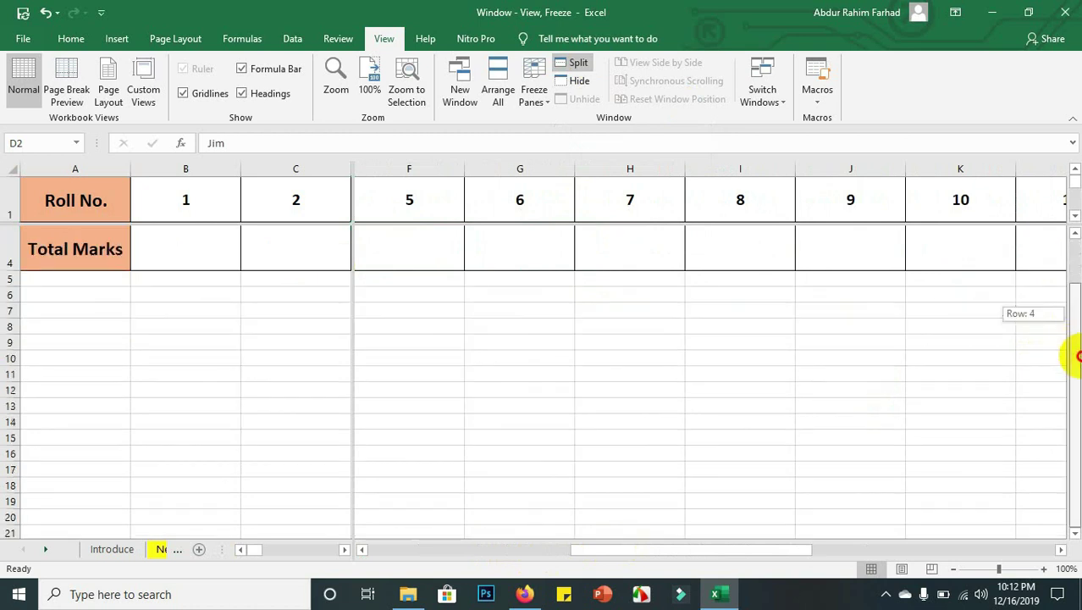
pyautogui.click(490, 251)
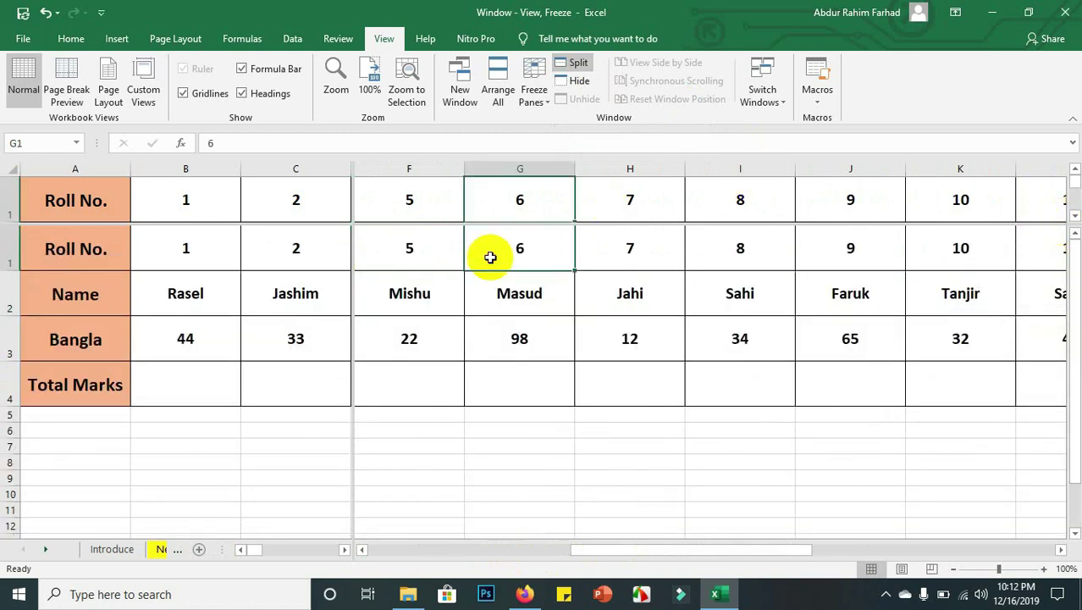
pyautogui.click(574, 67)
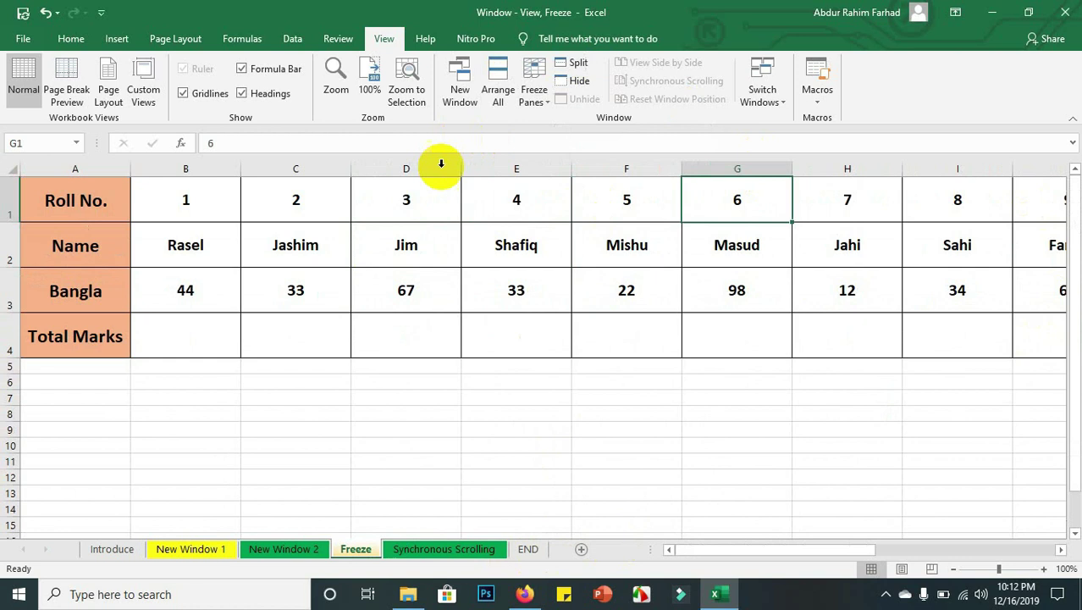
# Step: Split the sheet at column D, scroll the panes, then remove the split
pyautogui.click(405, 203)
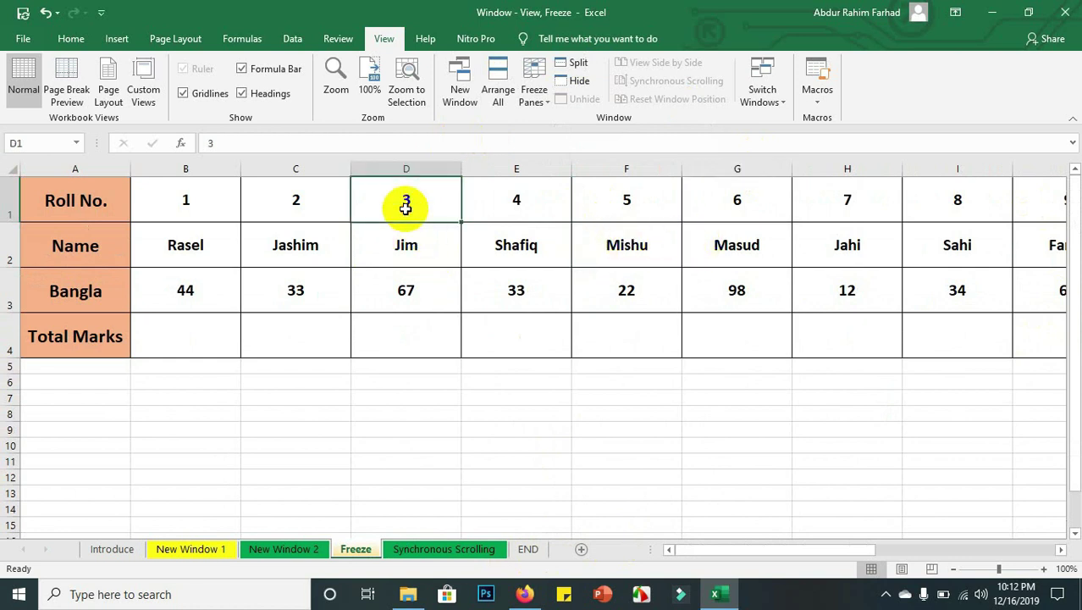
pyautogui.click(575, 64)
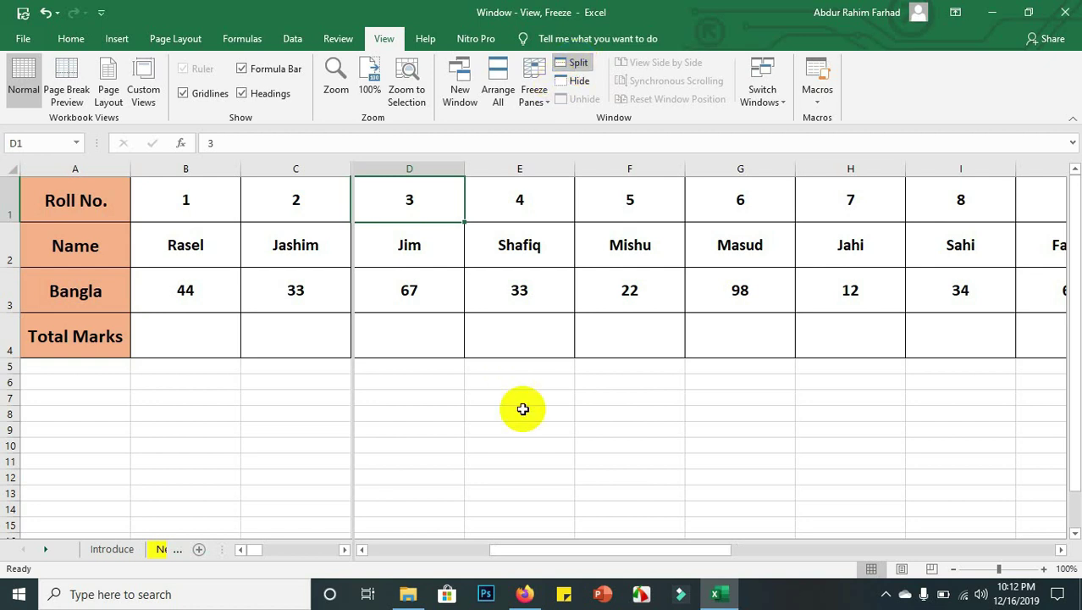
pyautogui.moveTo(260, 554)
pyautogui.mouseDown()
pyautogui.moveTo(290, 548)
pyautogui.moveTo(229, 542)
pyautogui.mouseUp()
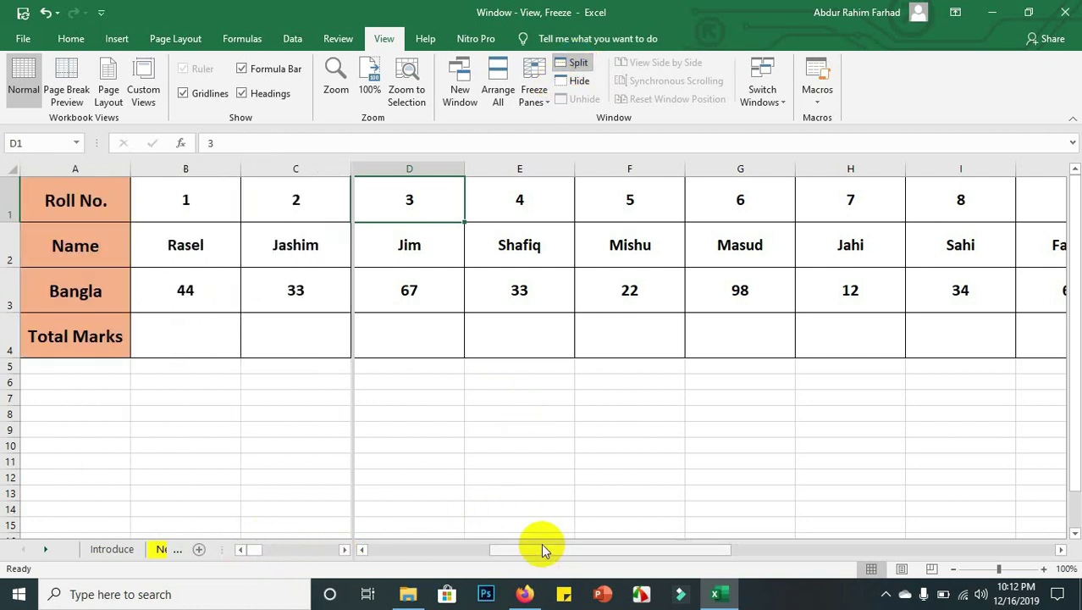
pyautogui.moveTo(542, 550)
pyautogui.mouseDown()
pyautogui.moveTo(449, 547)
pyautogui.moveTo(599, 510)
pyautogui.moveTo(718, 512)
pyautogui.mouseUp()
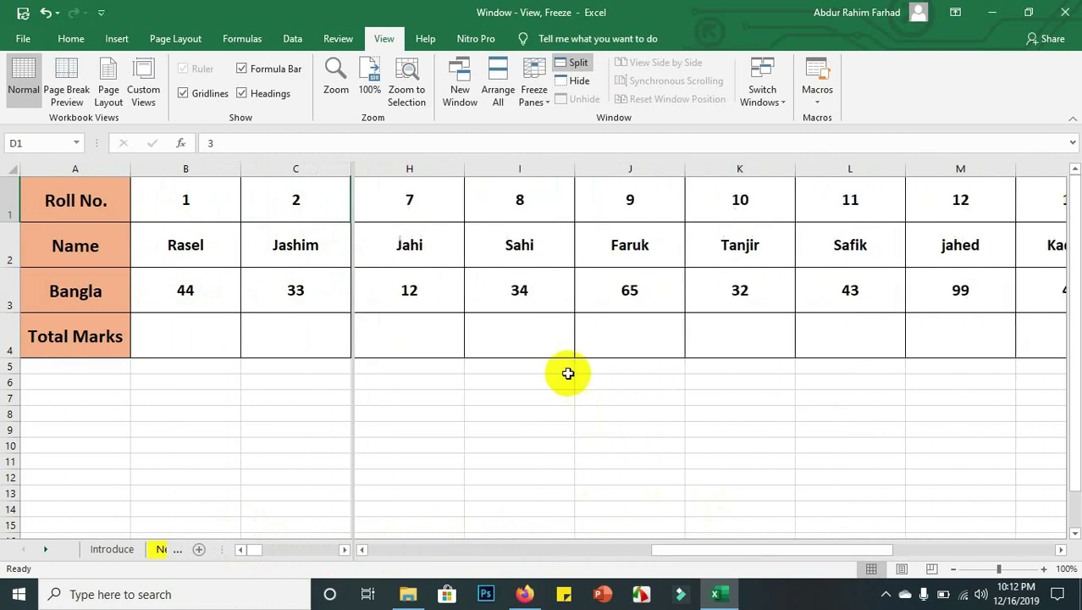
pyautogui.click(645, 279)
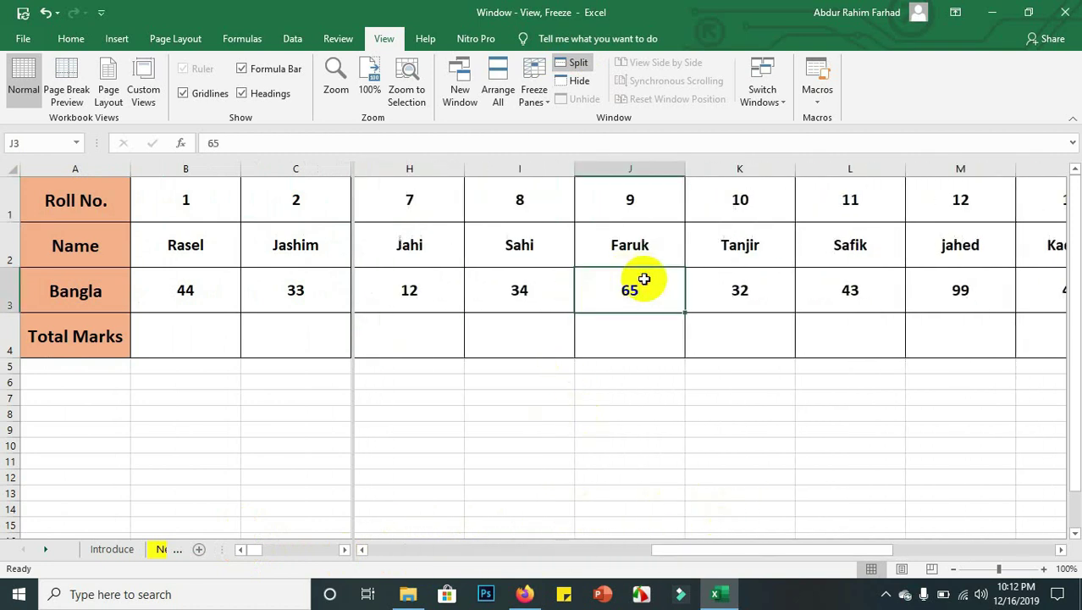
pyautogui.click(577, 63)
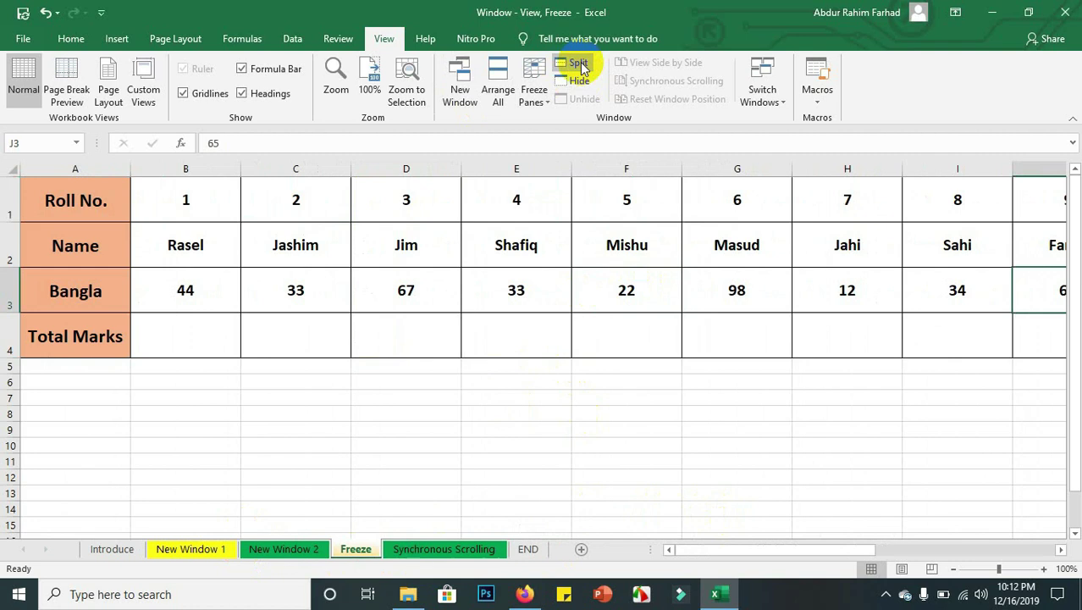
# Step: Split the sheet at J3 and move the split bars below row 4 and after column G
pyautogui.click(579, 64)
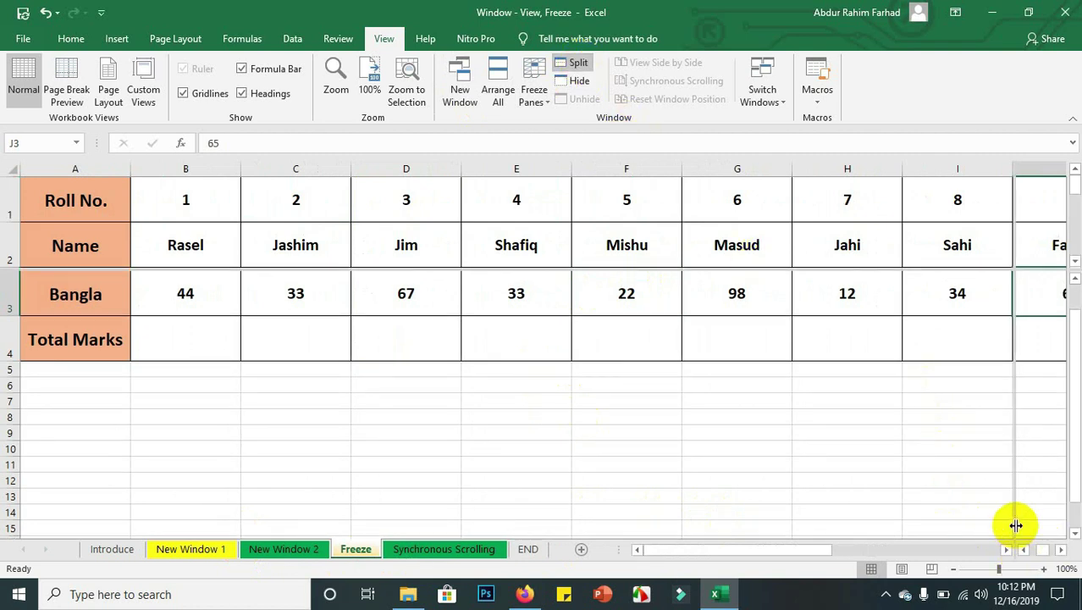
pyautogui.moveTo(1016, 519); pyautogui.dragTo(899, 542)
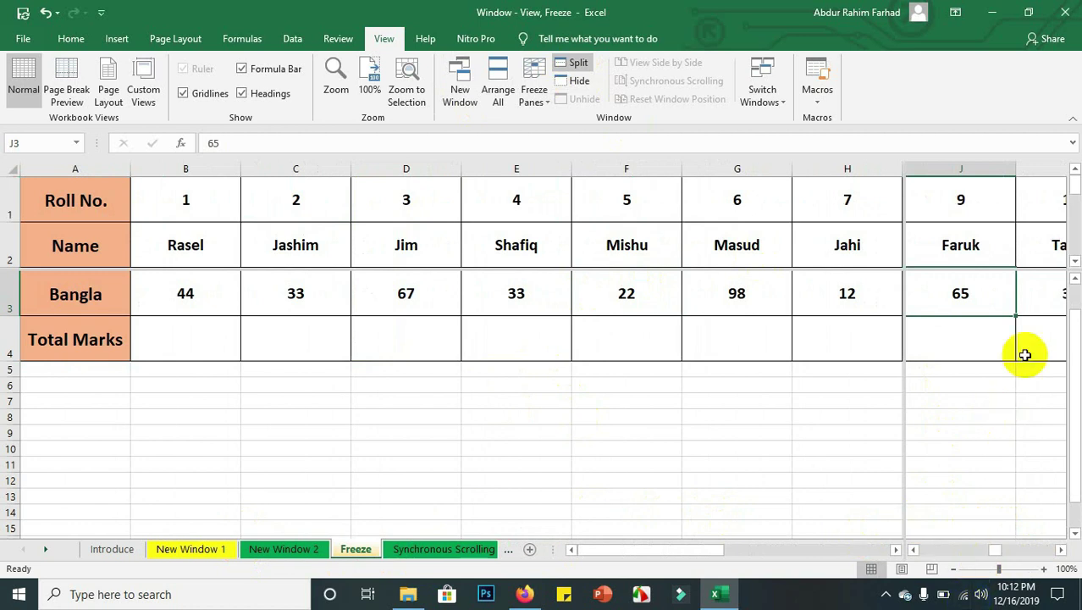
pyautogui.scroll(1, 1006, 269)
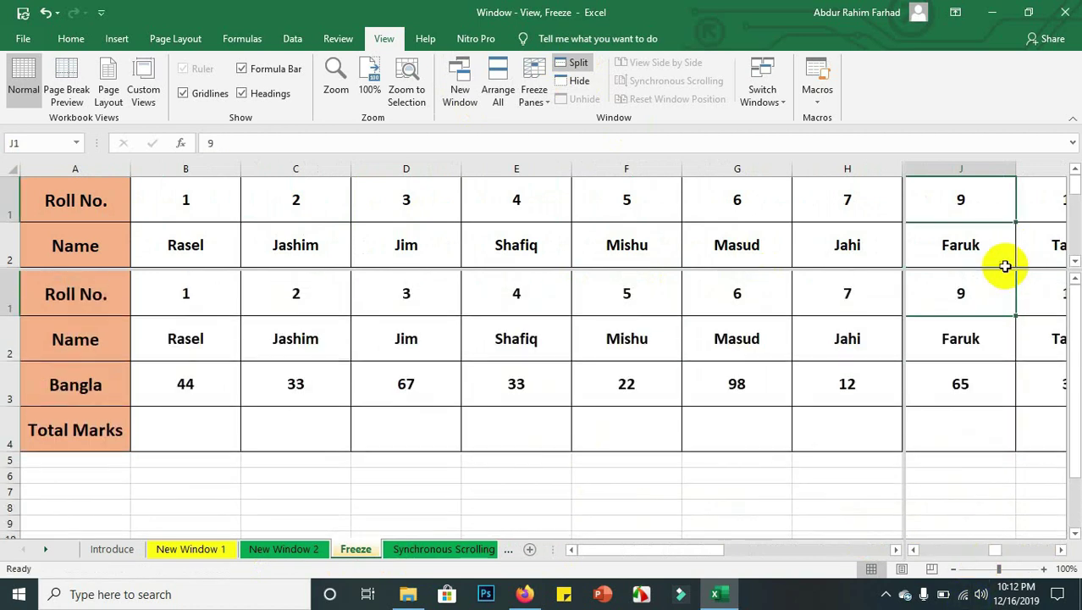
pyautogui.doubleClick(1002, 265)
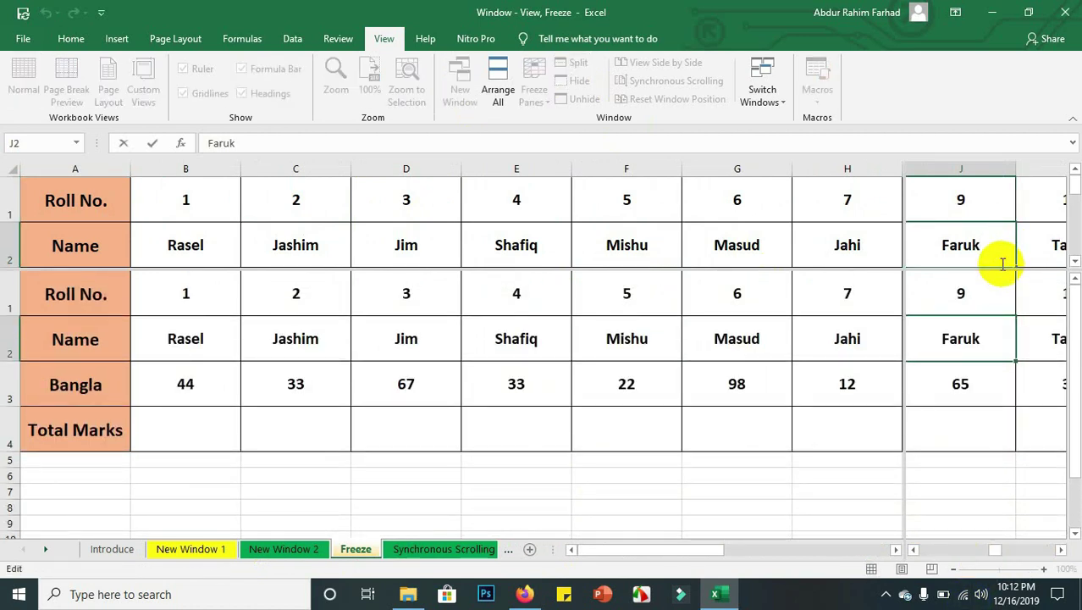
pyautogui.doubleClick(1000, 266)
pyautogui.moveTo(960, 271); pyautogui.dragTo(962, 358)
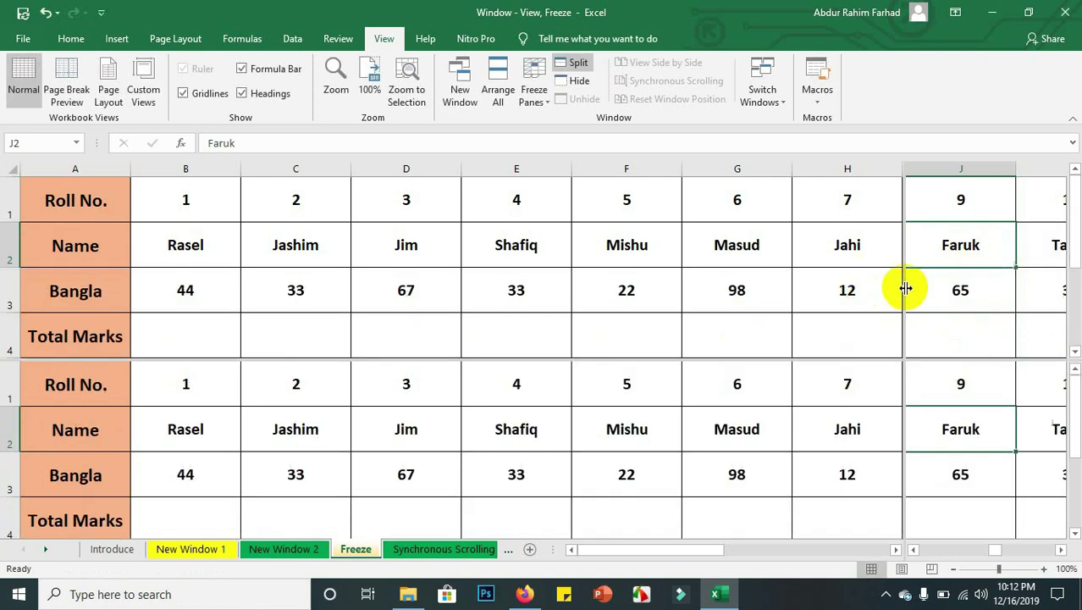
pyautogui.moveTo(906, 290); pyautogui.dragTo(737, 282)
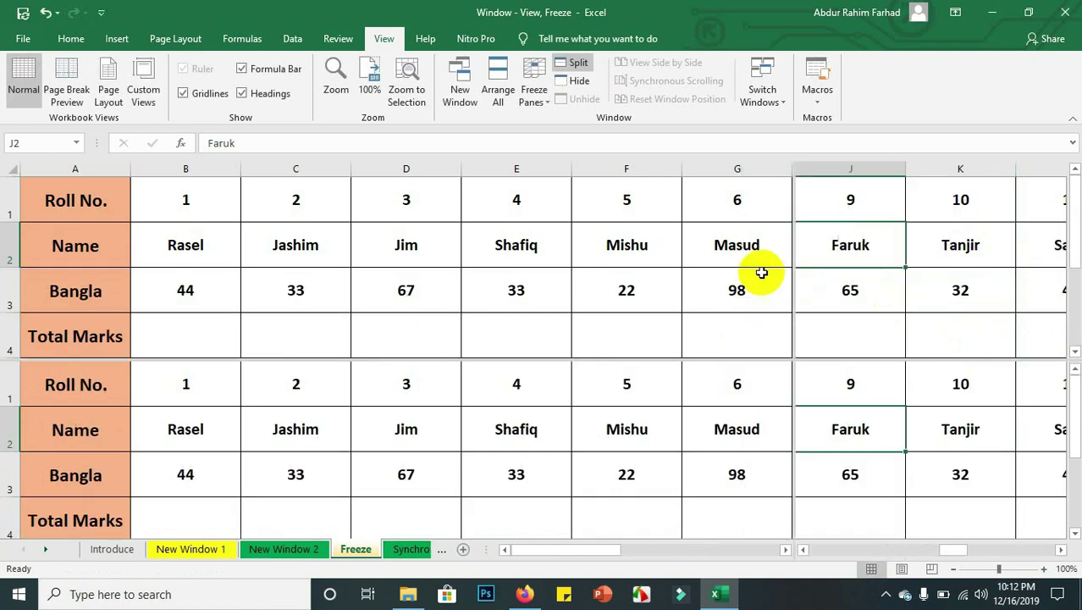
pyautogui.click(857, 310)
# Step: Scroll the four panes, then turn the split off for a single view
pyautogui.moveTo(1069, 251); pyautogui.dragTo(1068, 254)
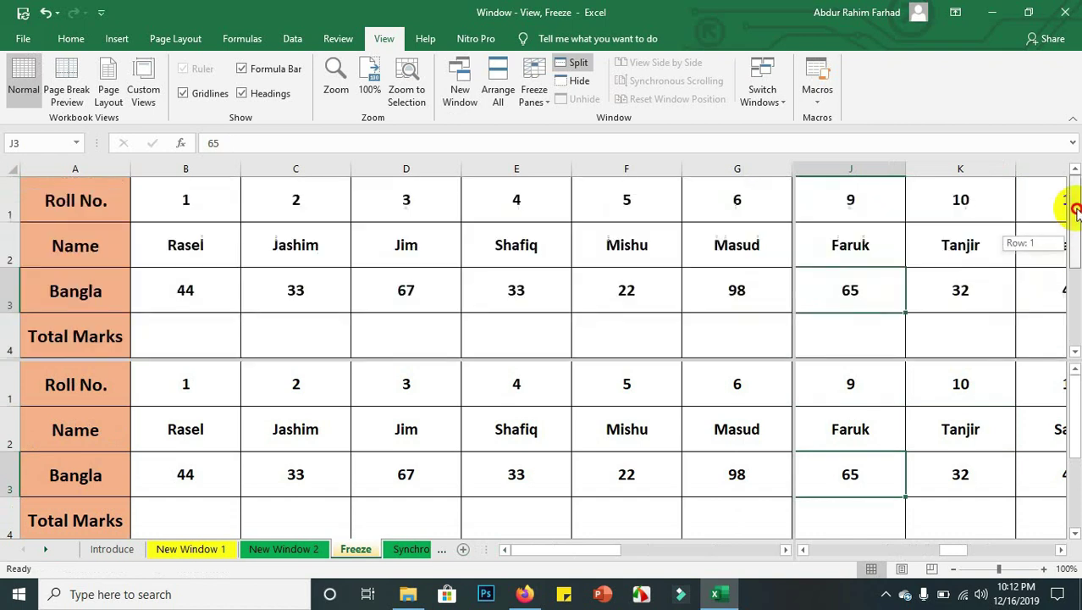
pyautogui.moveTo(1070, 414); pyautogui.dragTo(1070, 451)
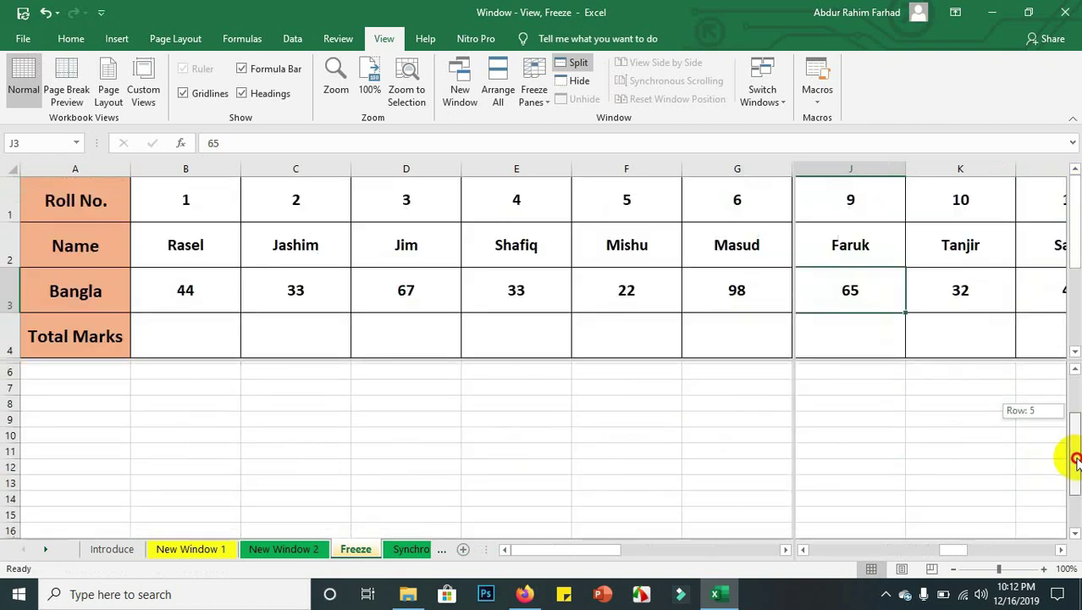
pyautogui.moveTo(956, 552); pyautogui.dragTo(880, 552)
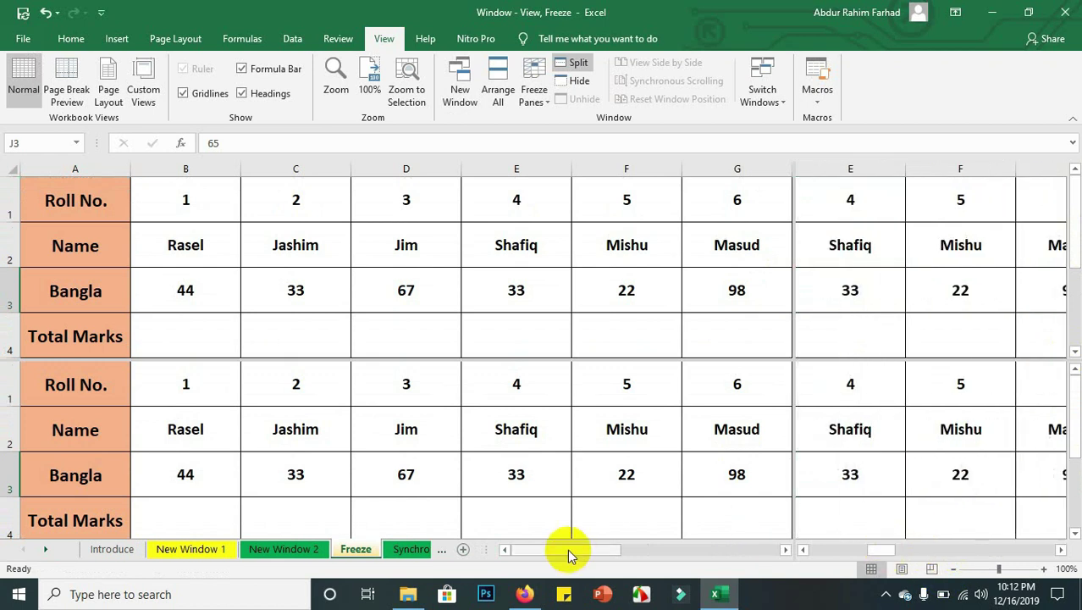
pyautogui.moveTo(569, 554); pyautogui.dragTo(464, 515)
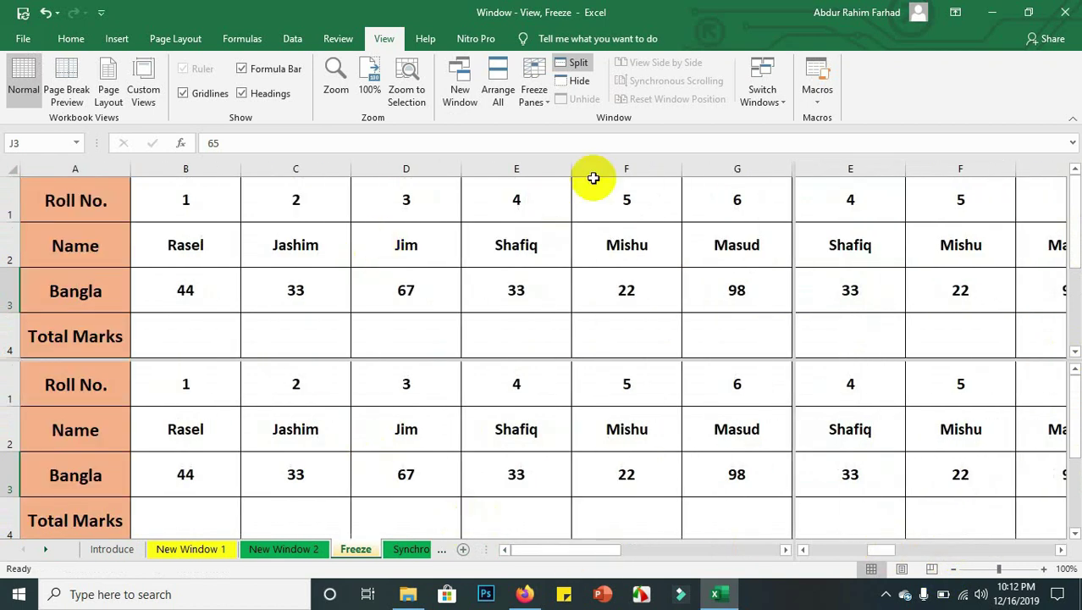
pyautogui.click(563, 67)
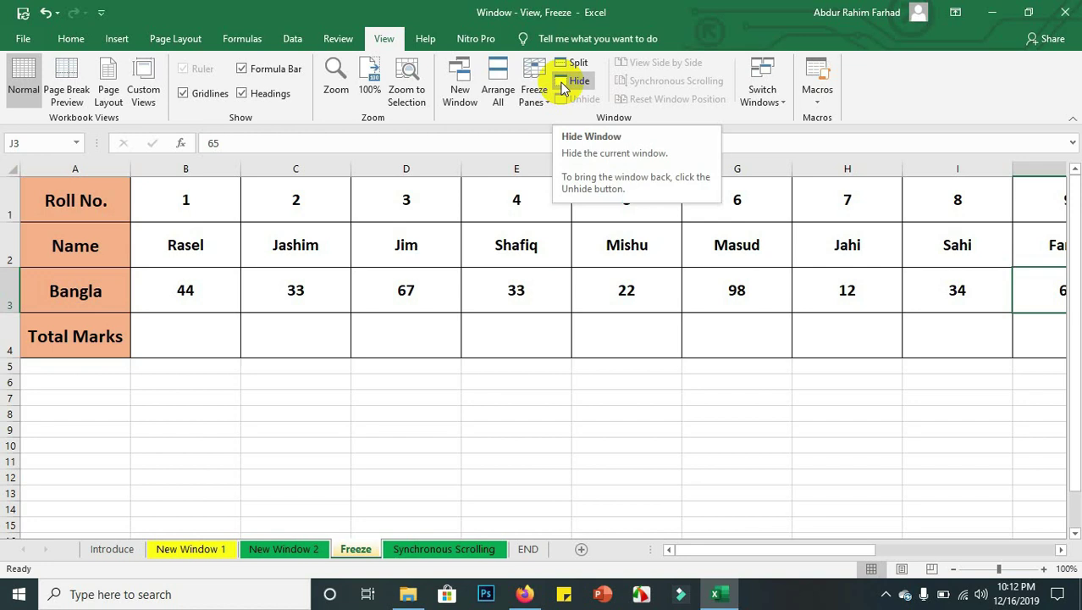
pyautogui.click(563, 88)
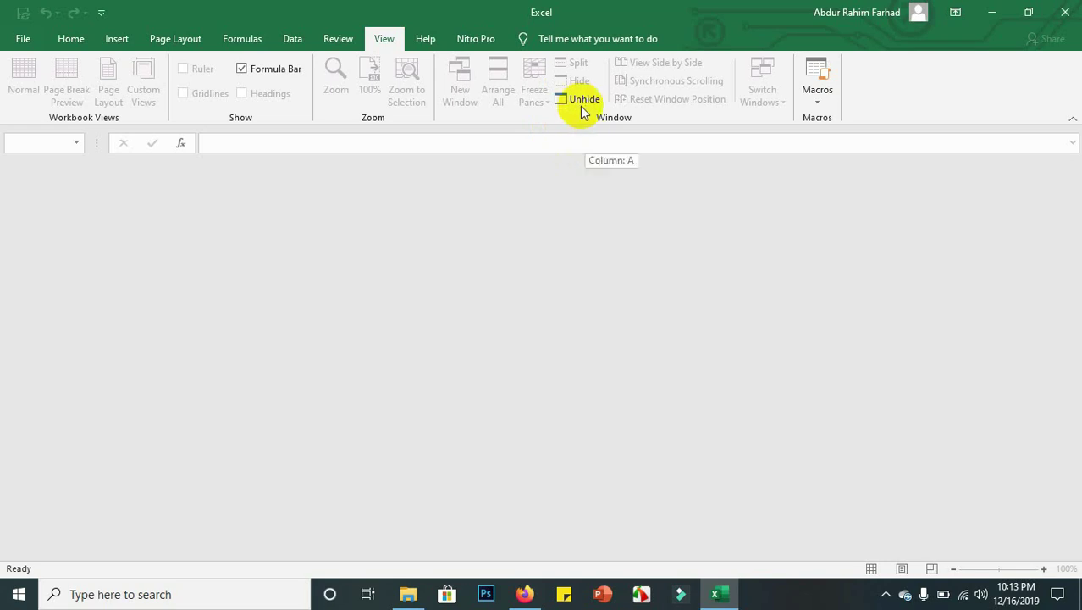
pyautogui.click(580, 102)
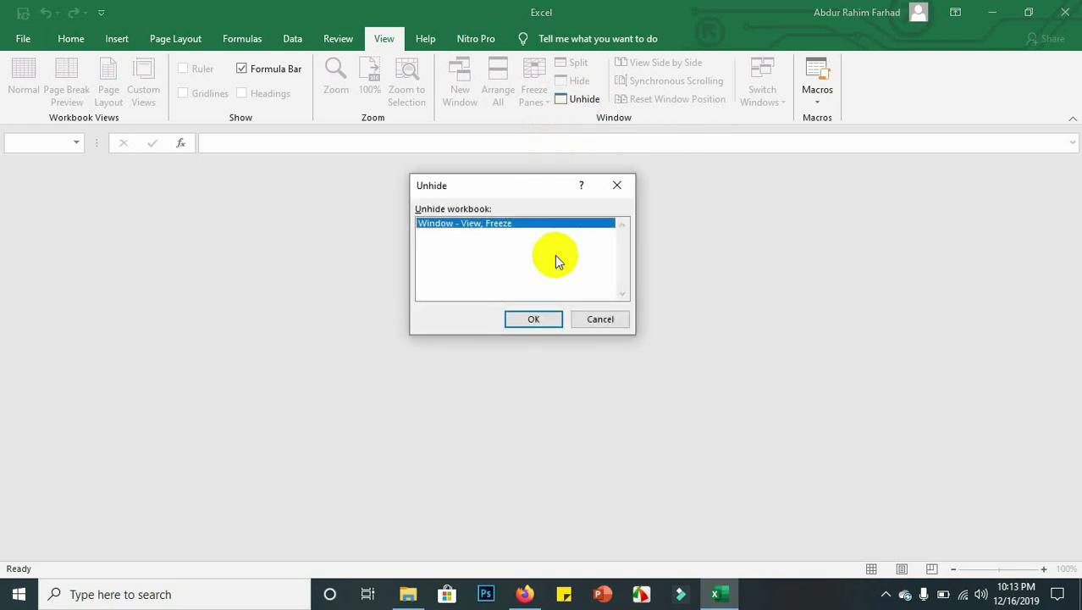
pyautogui.click(532, 320)
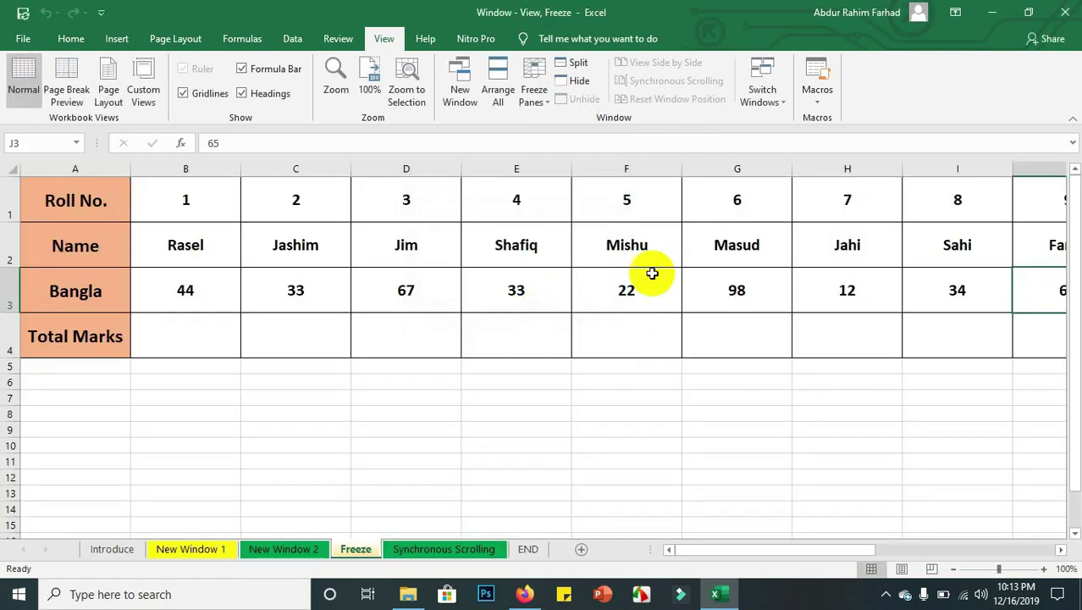
pyautogui.click(663, 333)
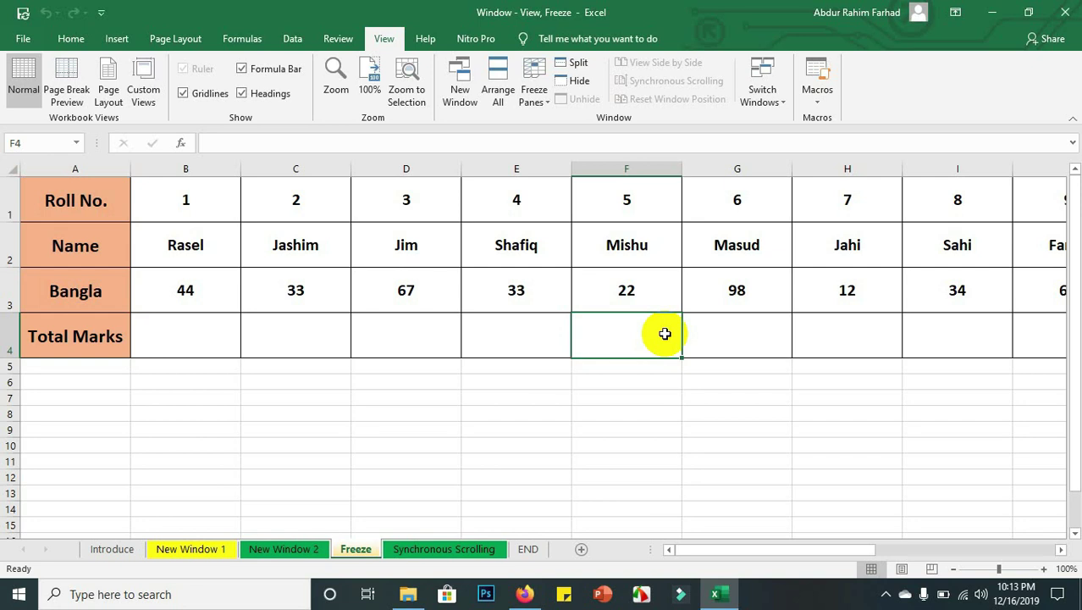
# Step: Jump back to A1 and move through the Synchronous Scrolling sheet to New Window 1
pyautogui.click(624, 287)
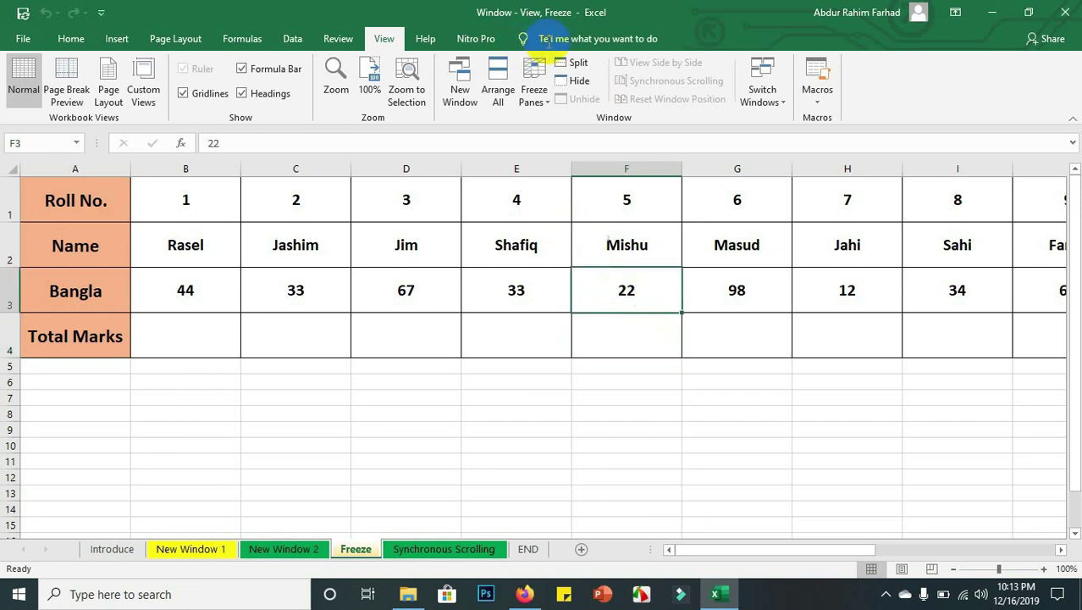
pyautogui.click(597, 234)
pyautogui.hotkey('ctrl', 'Home')
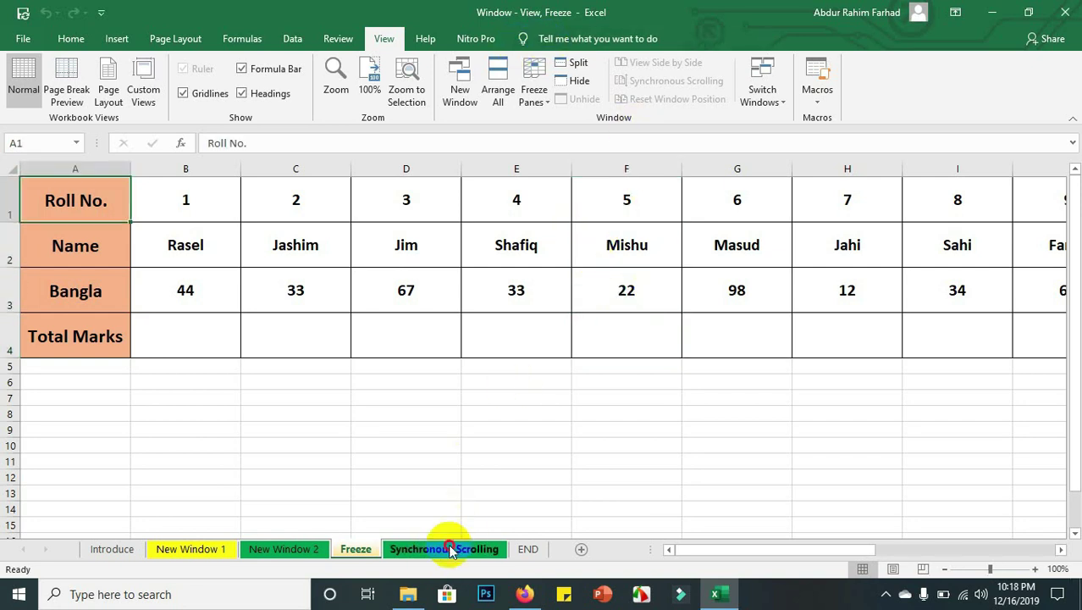
pyautogui.click(448, 549)
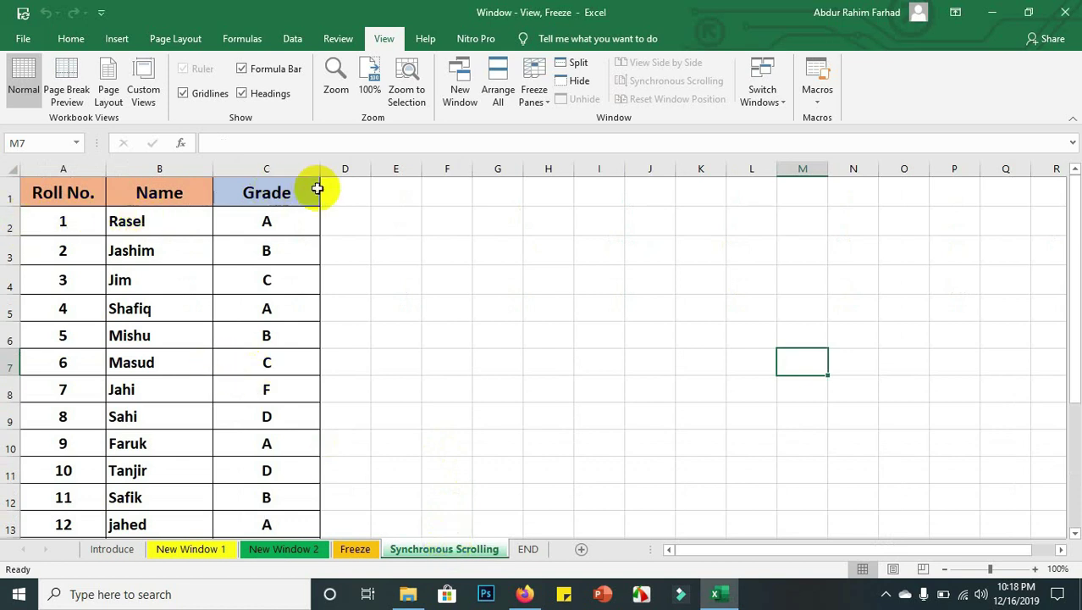
pyautogui.click(210, 551)
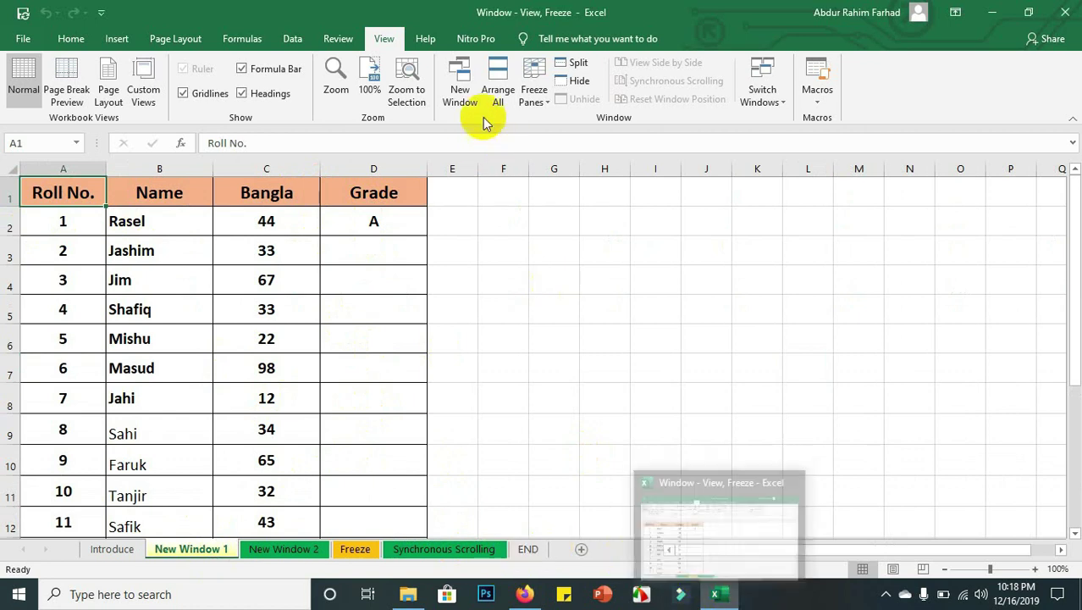
# Step: Open a New Window showing Synchronous Scrolling and tile both windows with View Side by Side
pyautogui.click(458, 77)
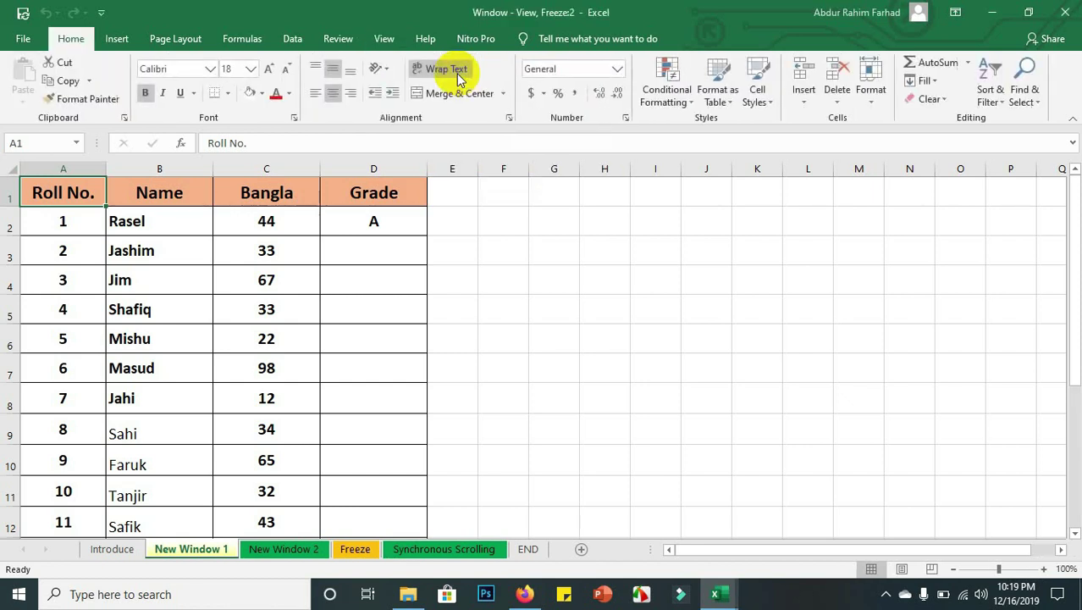
pyautogui.click(383, 38)
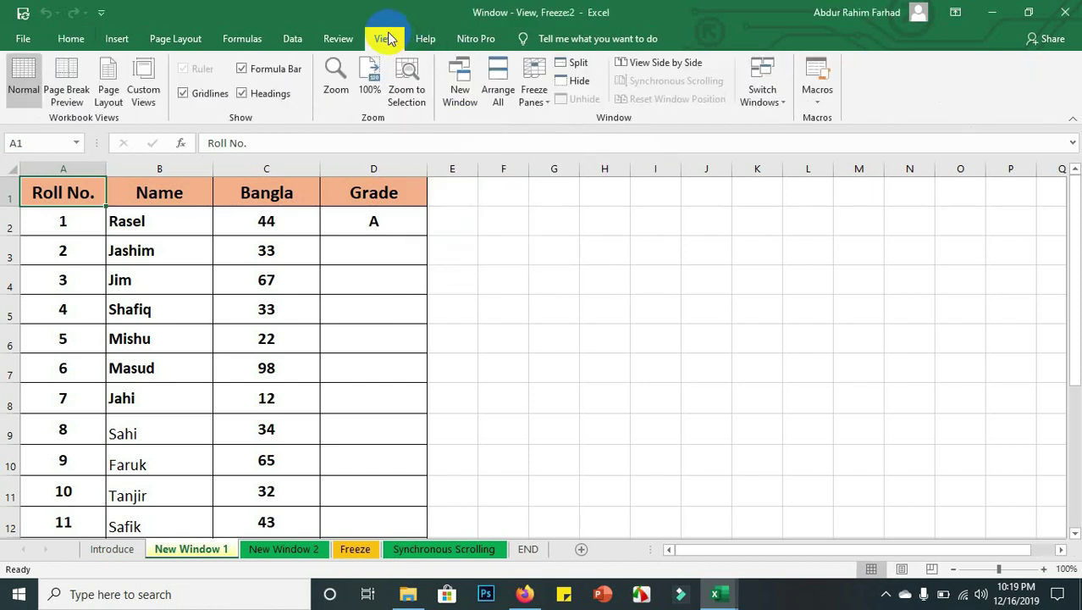
pyautogui.click(643, 69)
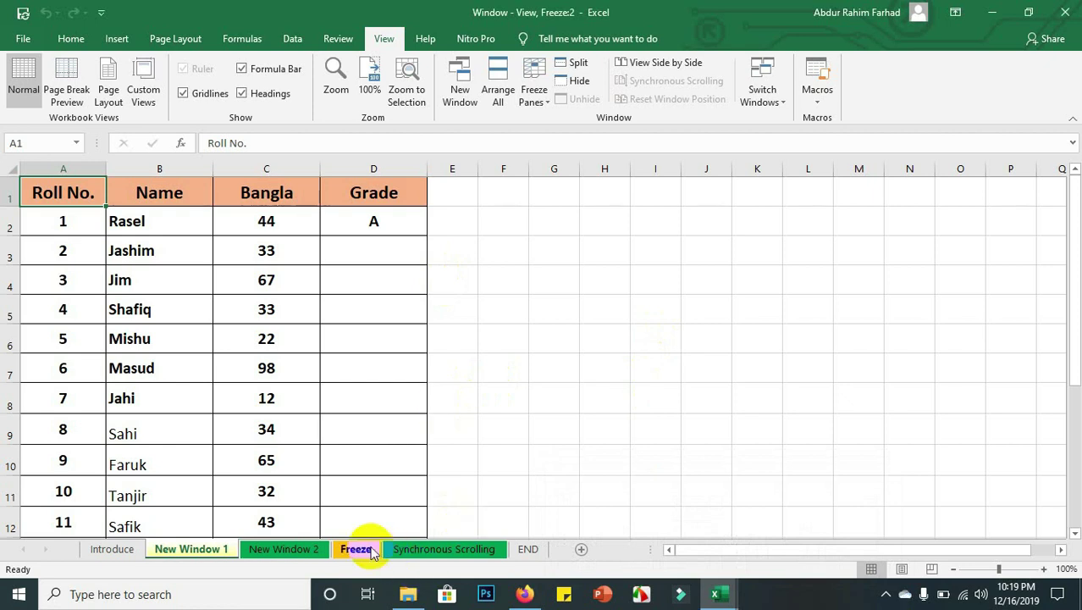
pyautogui.click(487, 551)
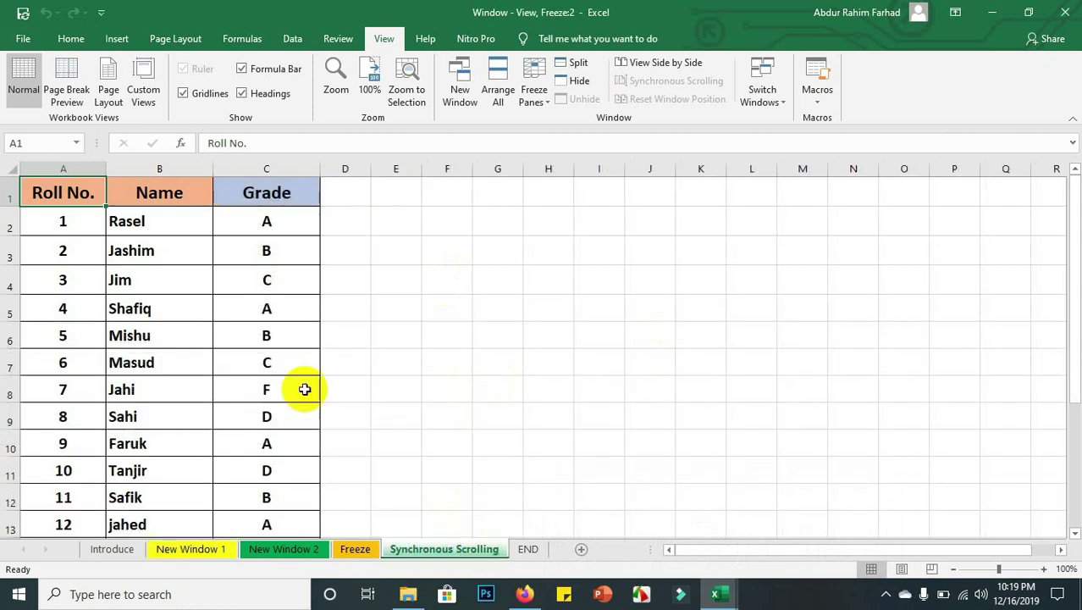
pyautogui.click(659, 62)
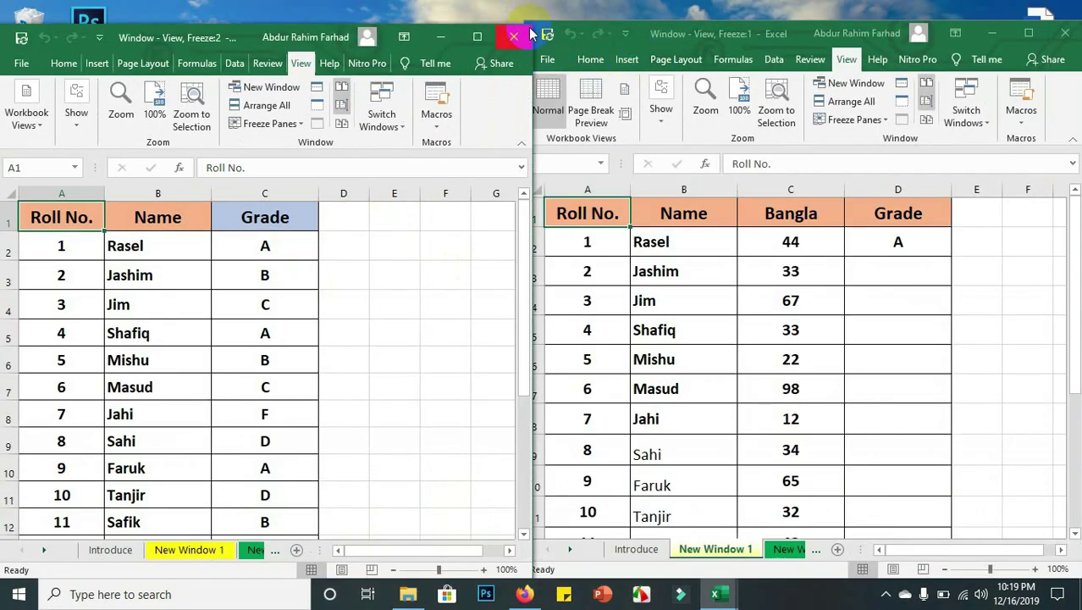
# Step: Stretch both side-by-side windows to full height, test synced scrolling, and activate the right window
pyautogui.moveTo(535, 17); pyautogui.dragTo(547, 0)
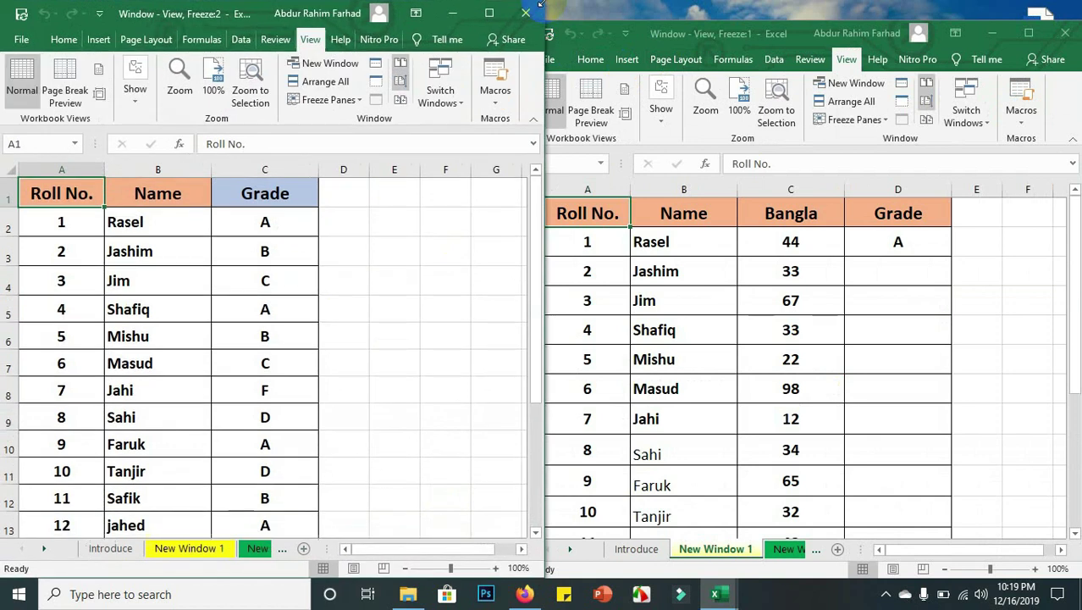
pyautogui.click(1046, 19)
pyautogui.moveTo(1046, 19); pyautogui.dragTo(1047, 8)
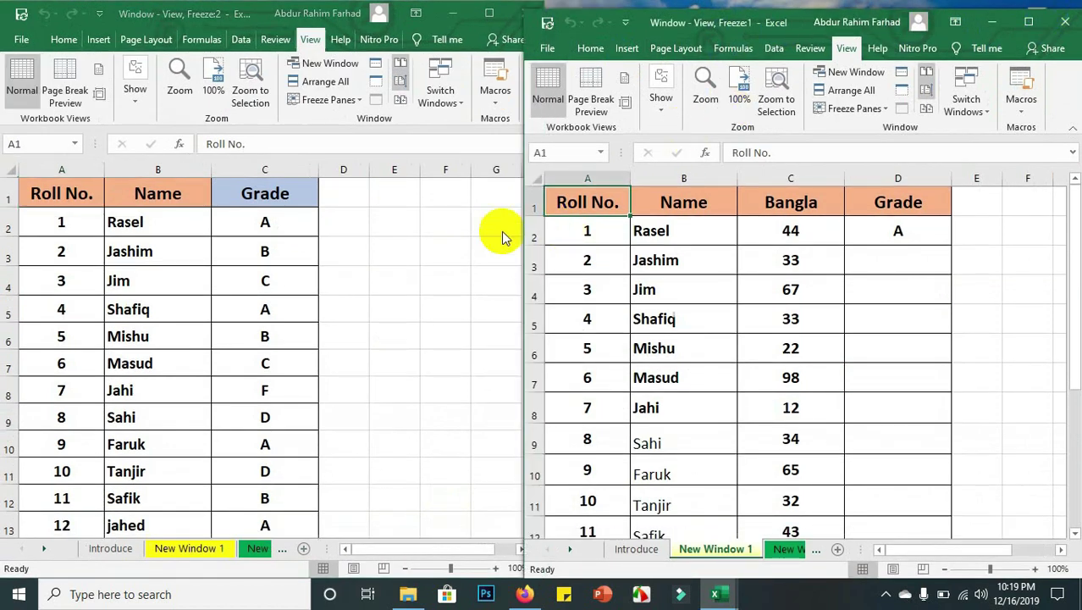
pyautogui.click(535, 234)
pyautogui.moveTo(535, 235)
pyautogui.mouseDown()
pyautogui.moveTo(542, 334)
pyautogui.moveTo(532, 174)
pyautogui.moveTo(517, 343)
pyautogui.moveTo(521, 198)
pyautogui.mouseUp()
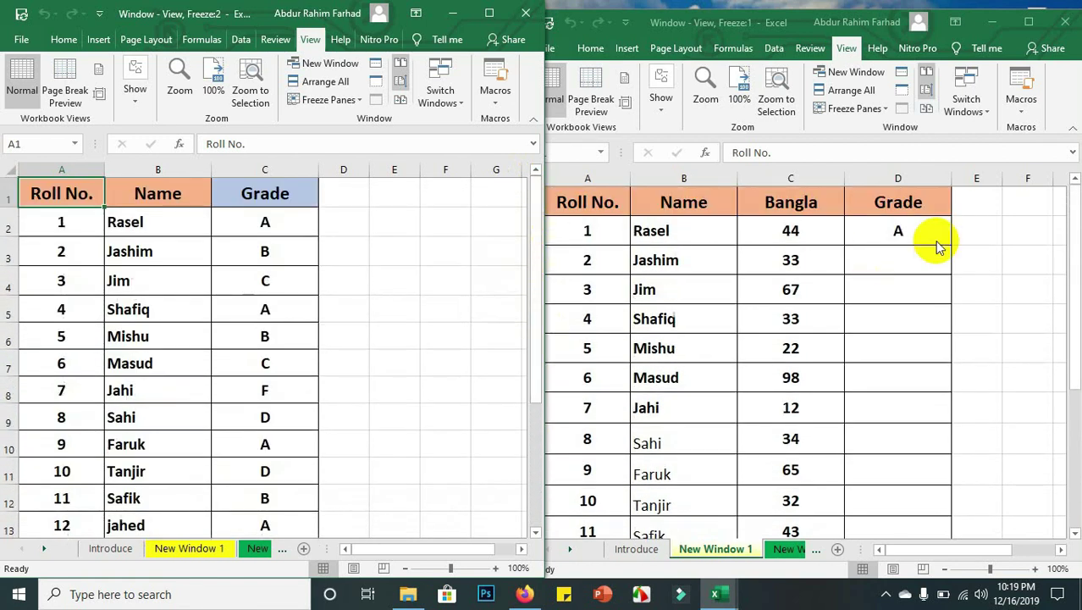
pyautogui.click(918, 248)
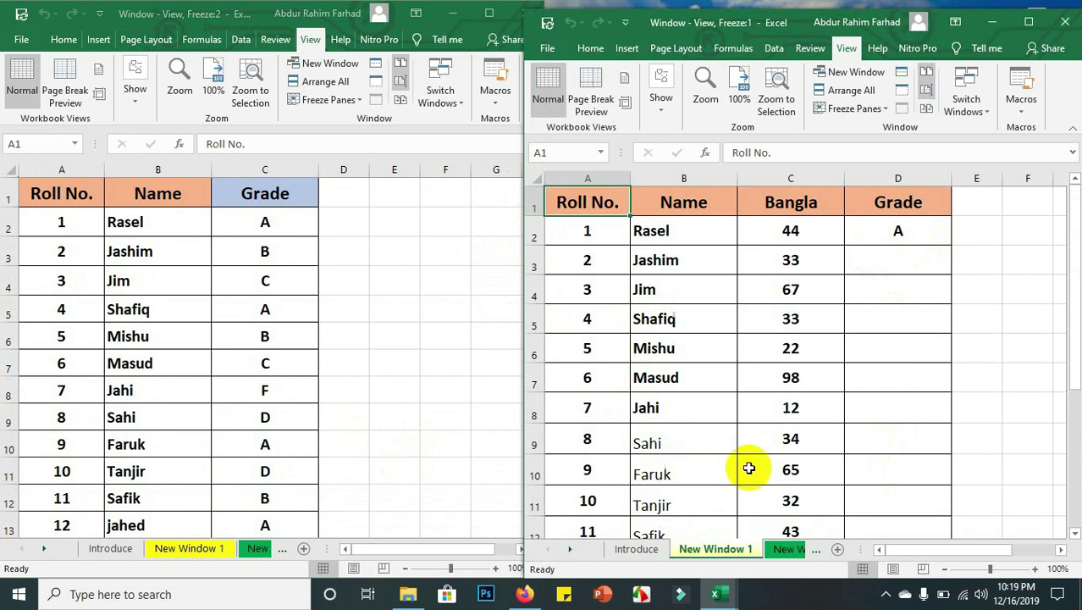
# Step: Enter grades D, B, A, C, A, A, A into cells D11 through D17
pyautogui.click(870, 503)
pyautogui.write('D')
pyautogui.press('Return')
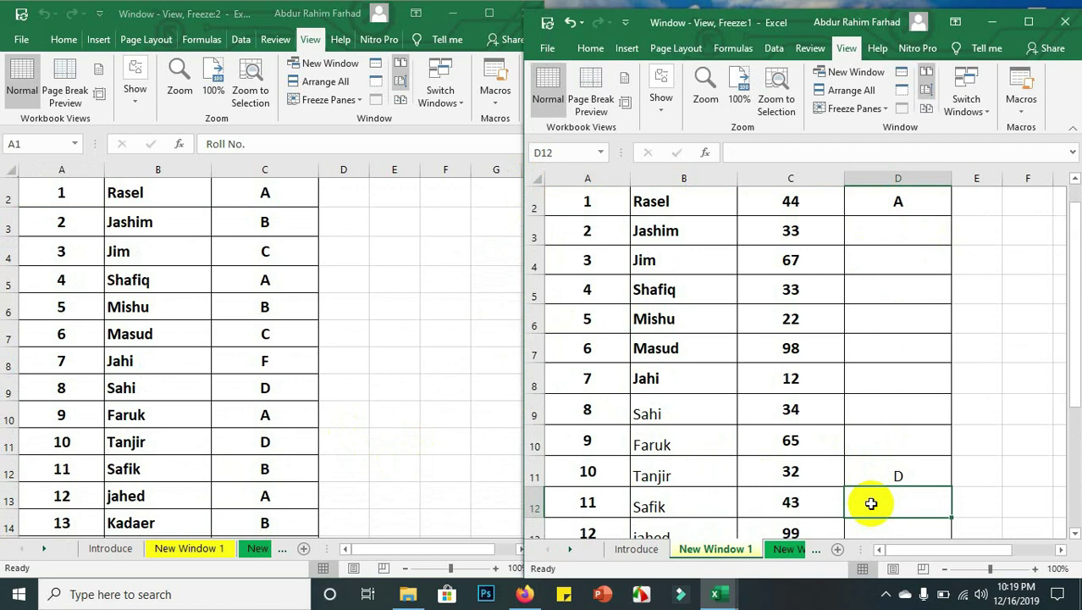
pyautogui.write('B')
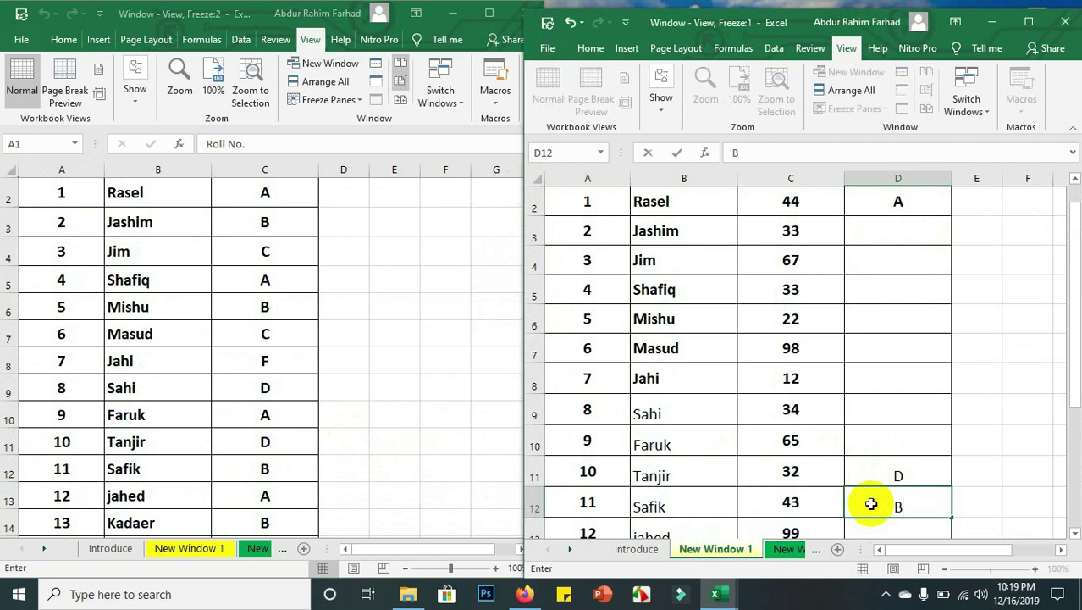
pyautogui.press('Return')
pyautogui.write('A')
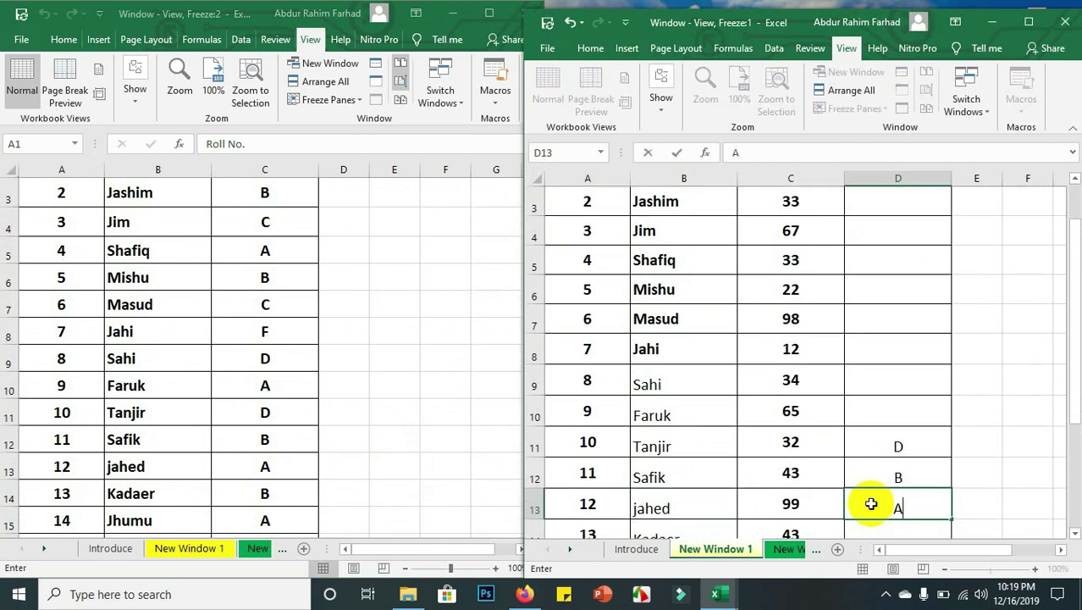
pyautogui.press('Return')
pyautogui.write('C')
pyautogui.press('Return')
pyautogui.write('A')
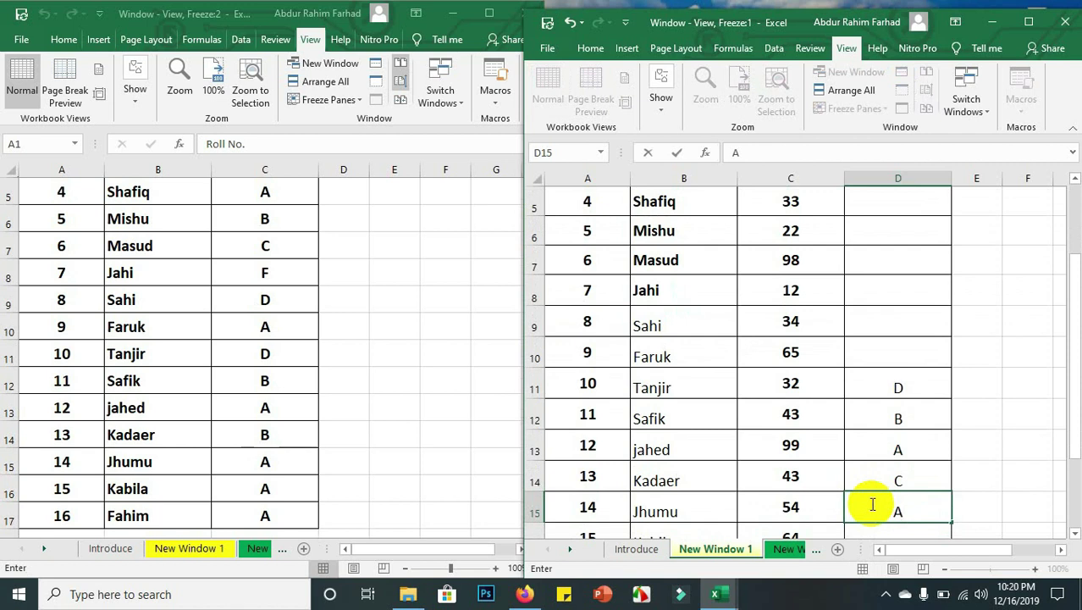
pyautogui.press('Return')
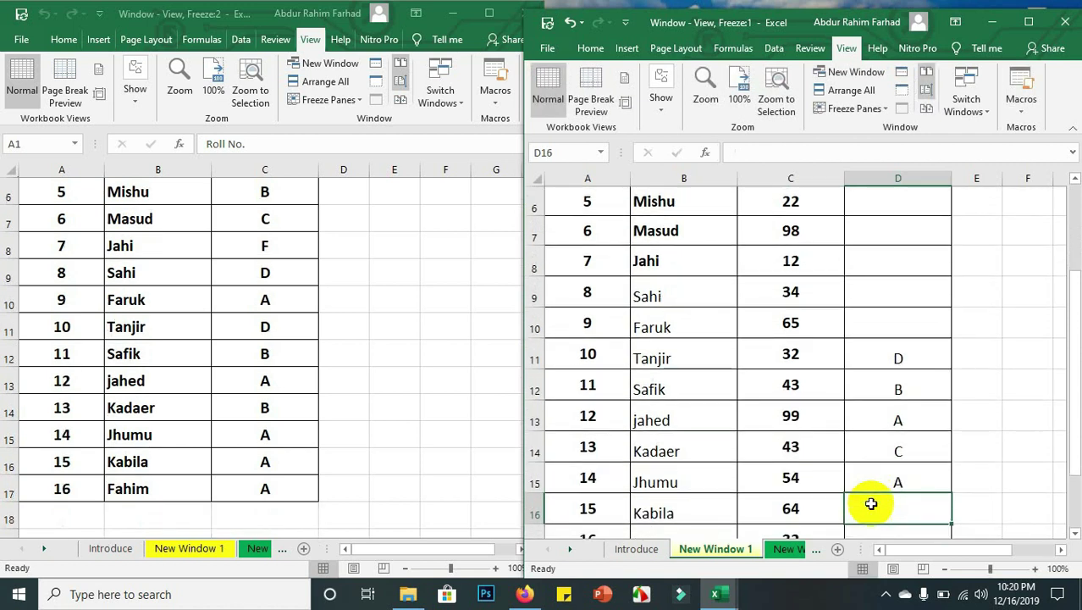
pyautogui.write('A')
pyautogui.press('Return')
pyautogui.write('A')
pyautogui.press('Return')
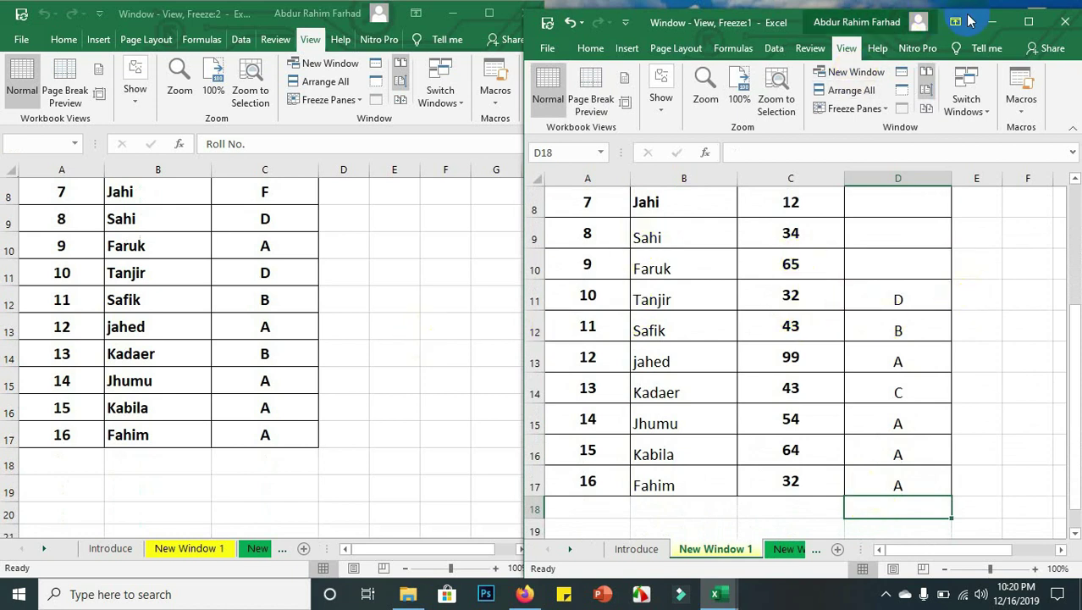
# Step: Turn off View Side by Side, then switch through Synchronous Scrolling to the END sheet
pyautogui.click(929, 71)
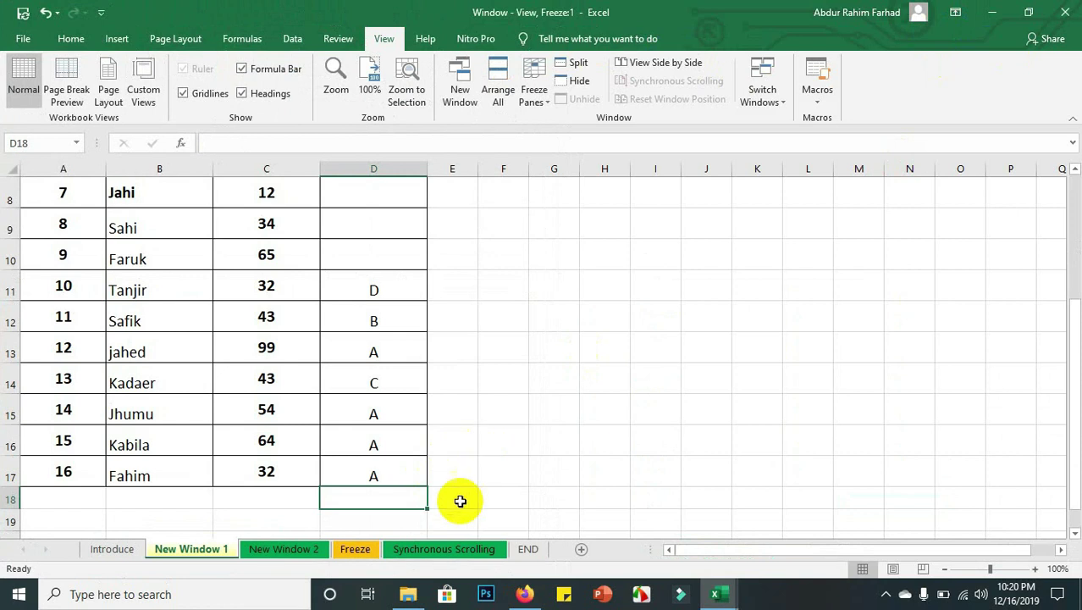
pyautogui.click(458, 549)
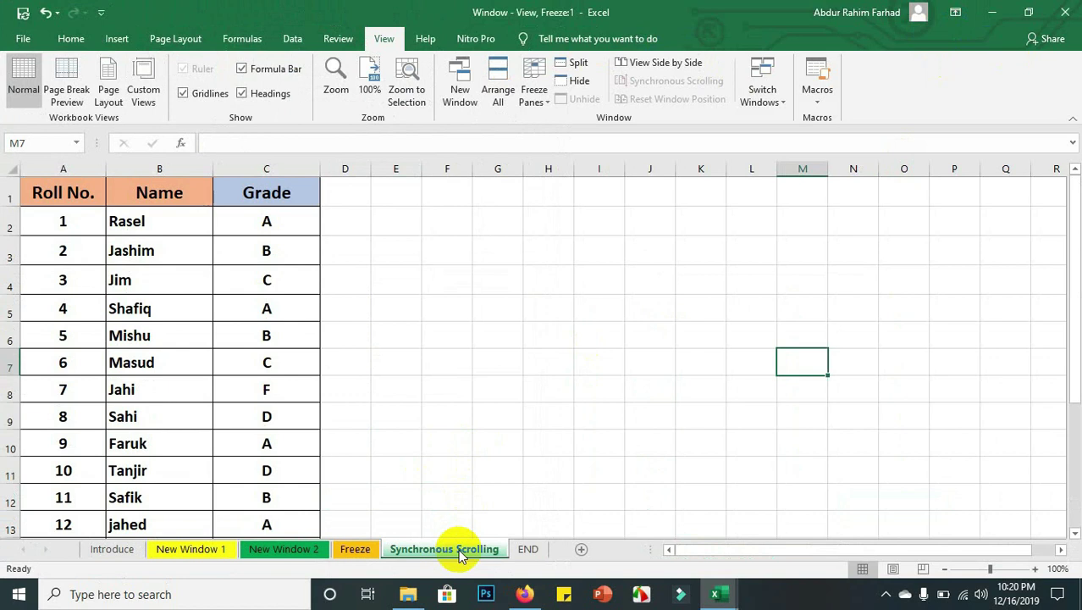
pyautogui.click(526, 550)
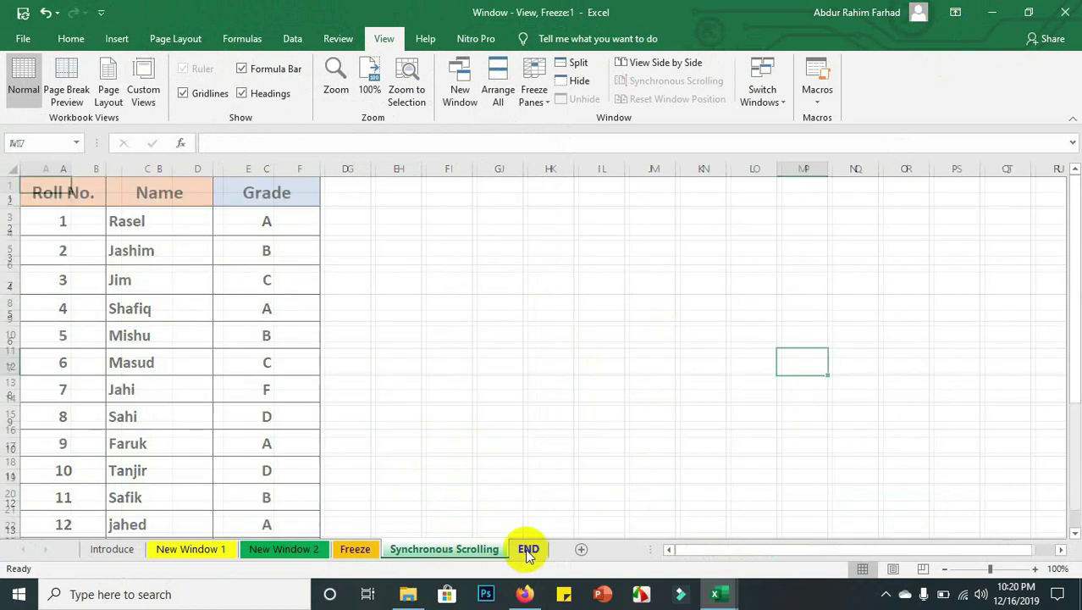